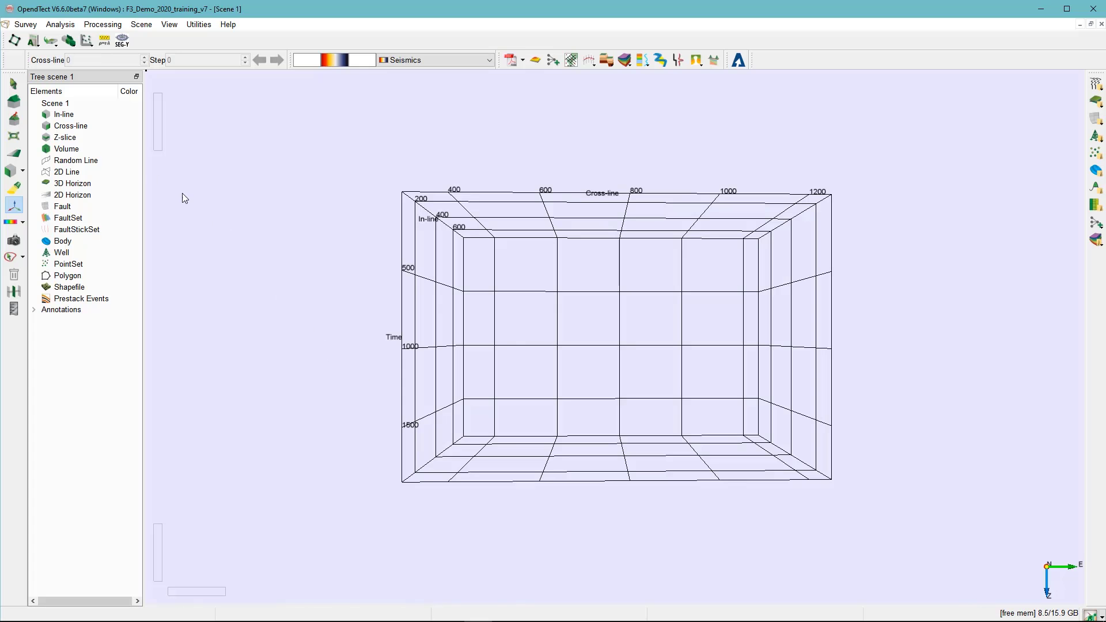
Load the saved 'Inversion attributes' set into the 3D attribute set editor
left_click(35, 46)
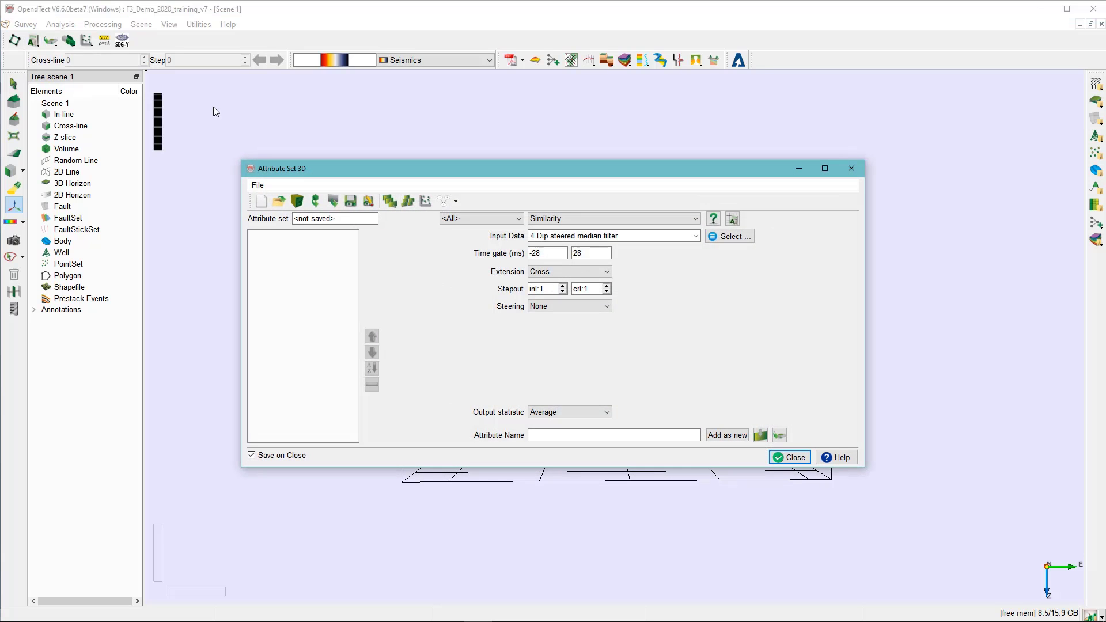
left_click(279, 202)
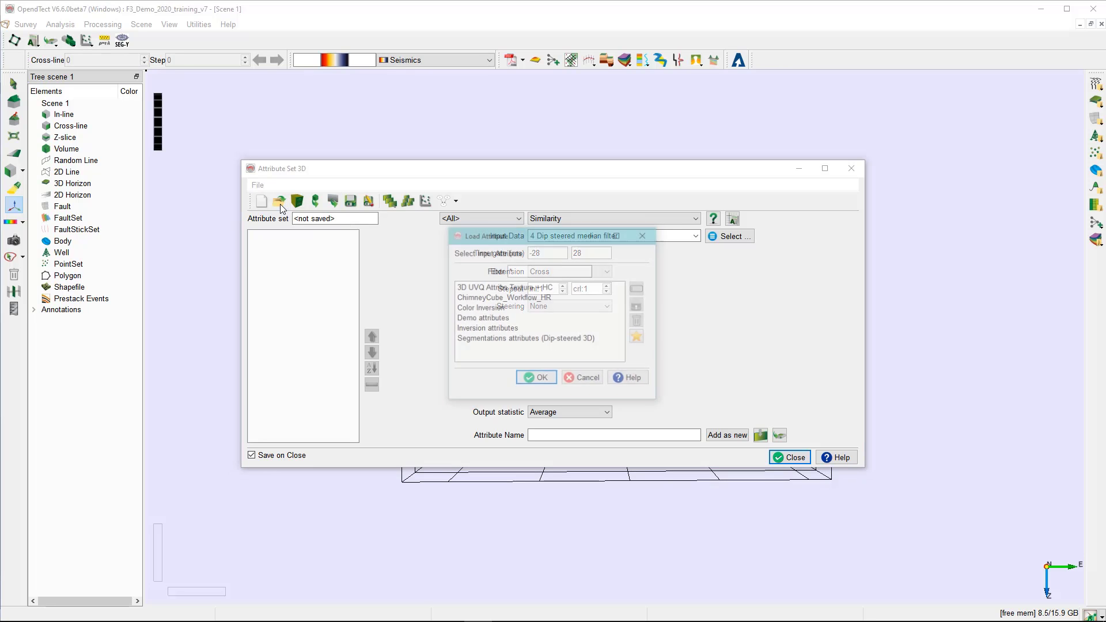
left_click(484, 331)
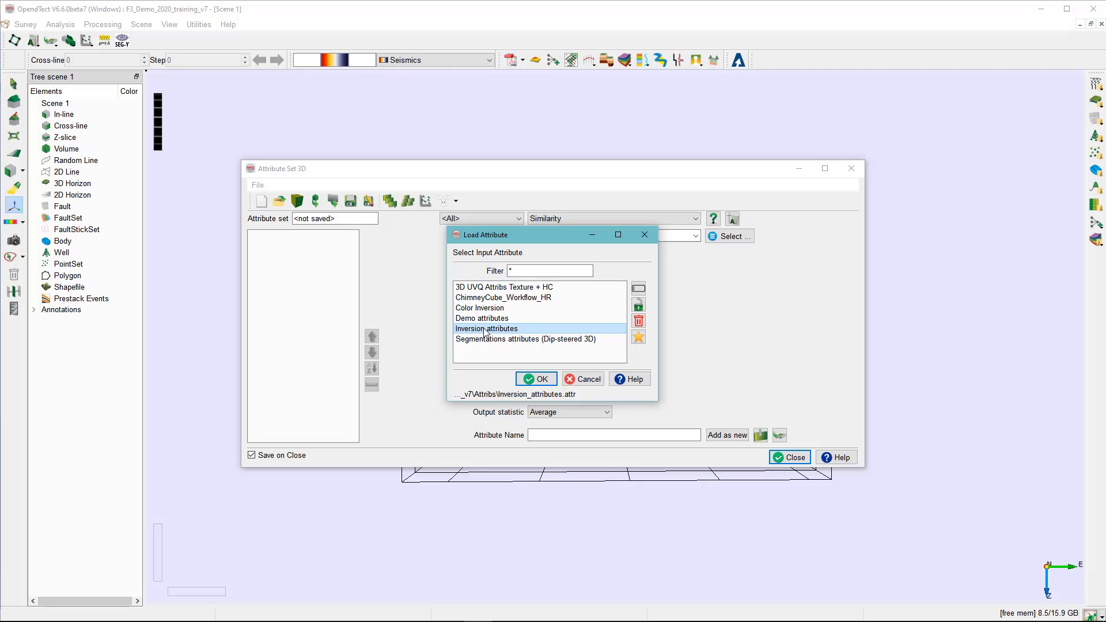
left_click(541, 379)
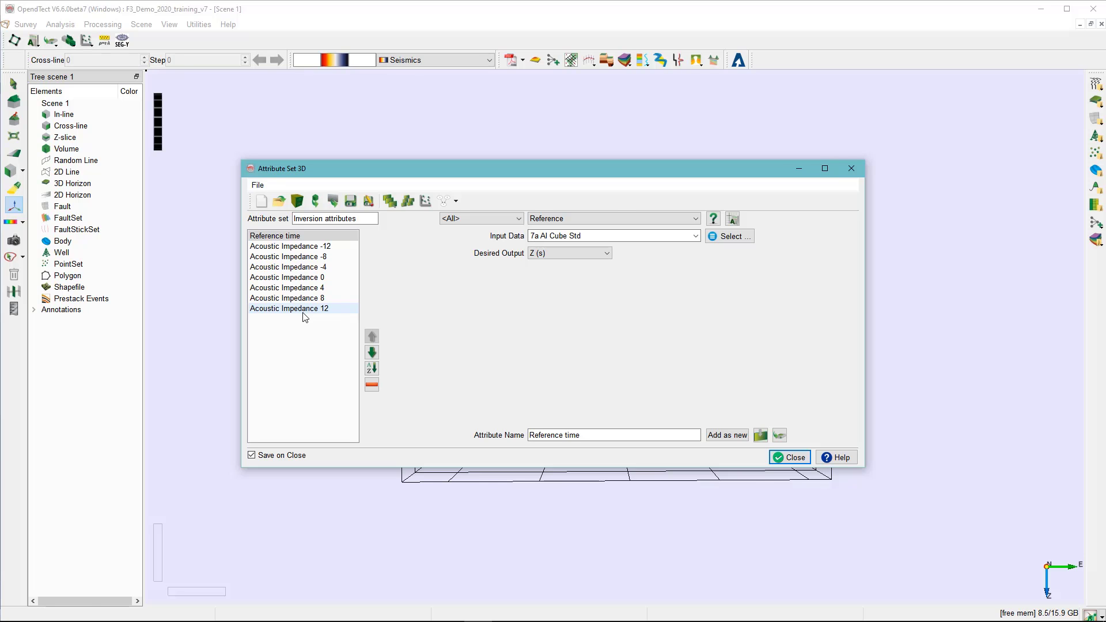
Minimize the Attribute Set 3D dialog after reviewing the Reference time and Acoustic Impedance attributes
left_click(799, 169)
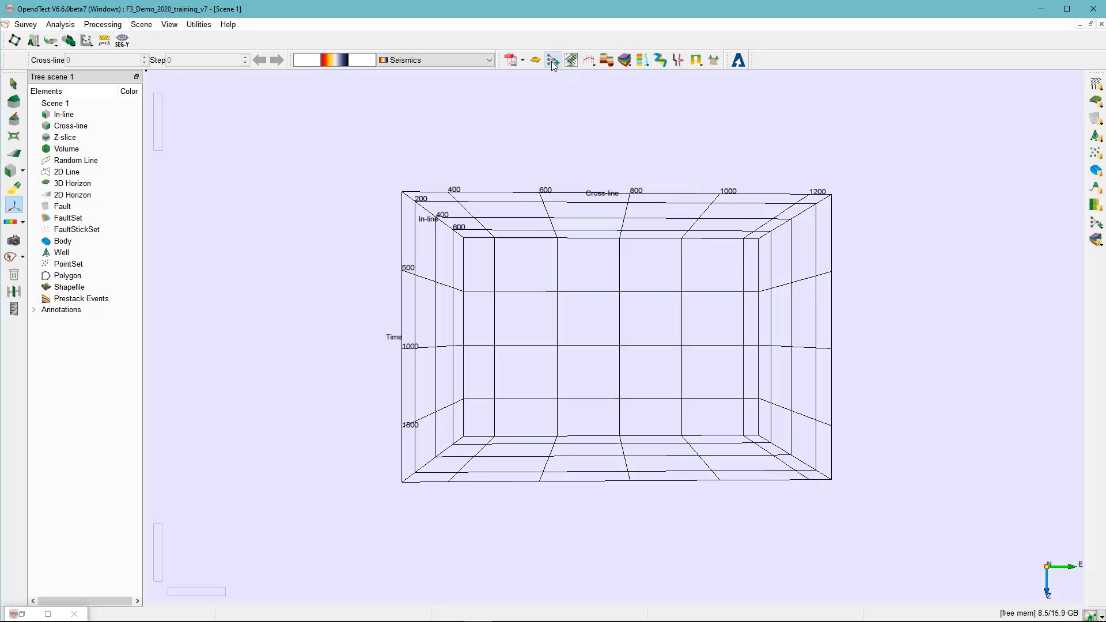
Launch Neural Networks (3D) from the Machine Learning Control Center to get the network manager
left_click(551, 61)
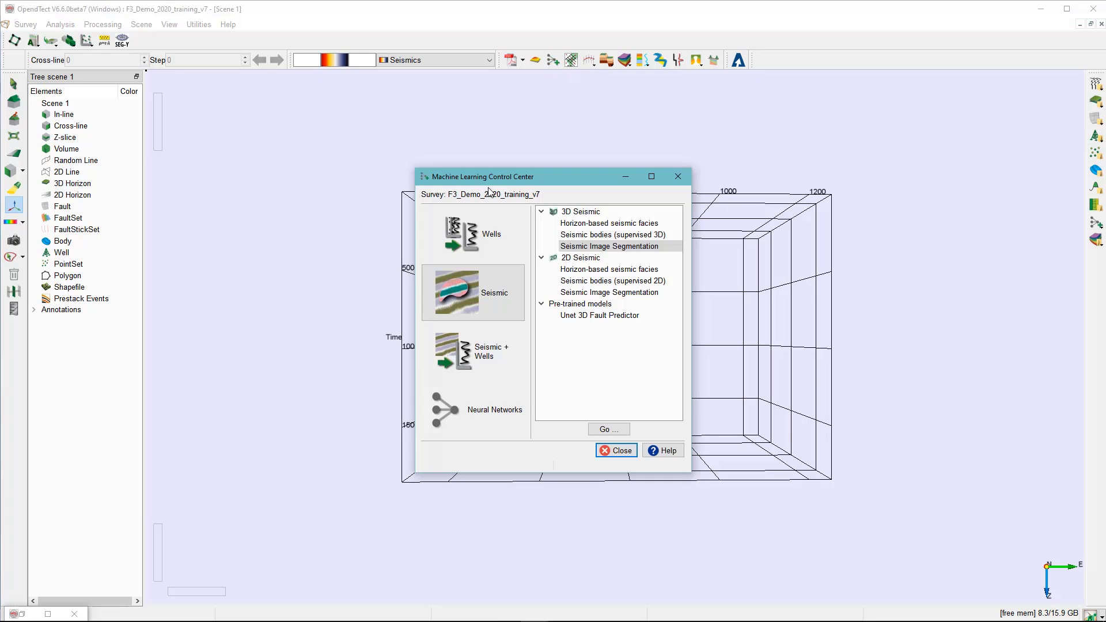
left_click_drag(498, 176, 420, 130)
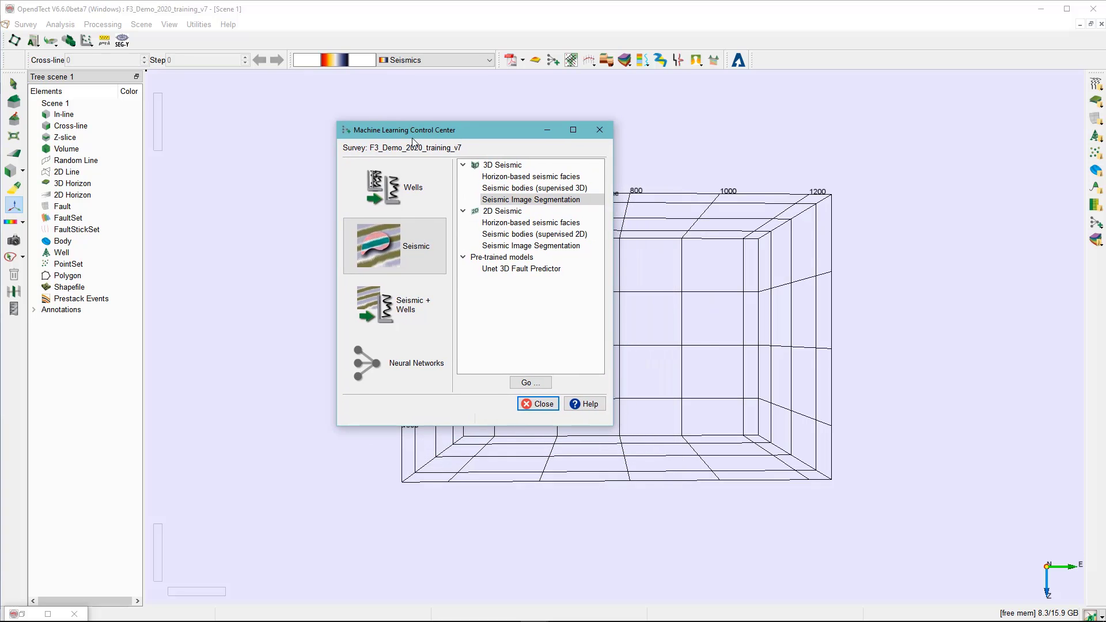
left_click(405, 368)
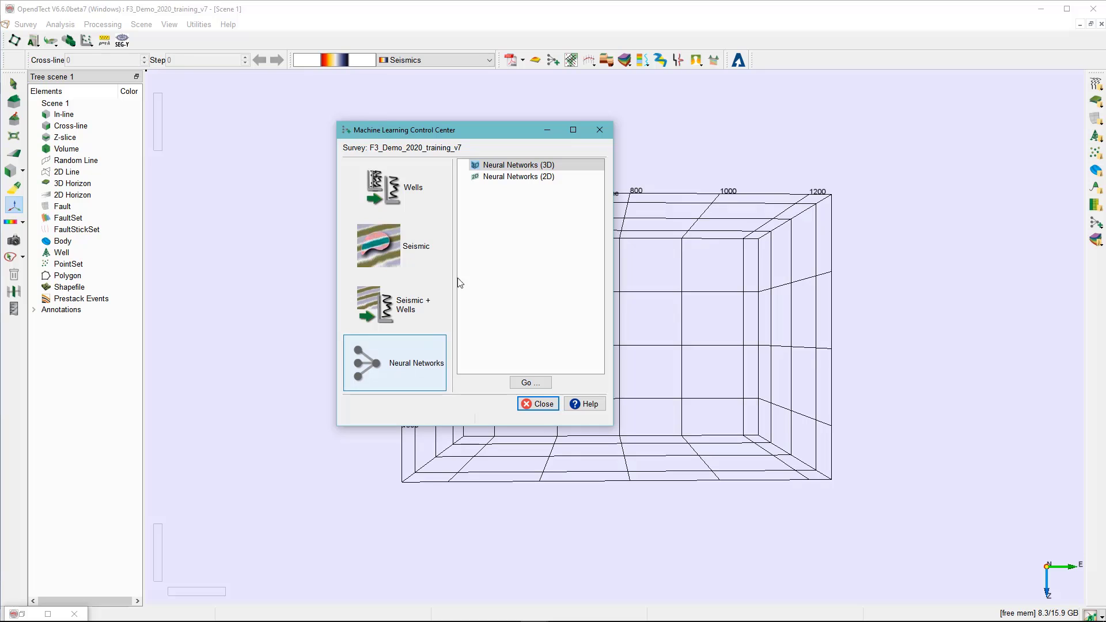
left_click(512, 166)
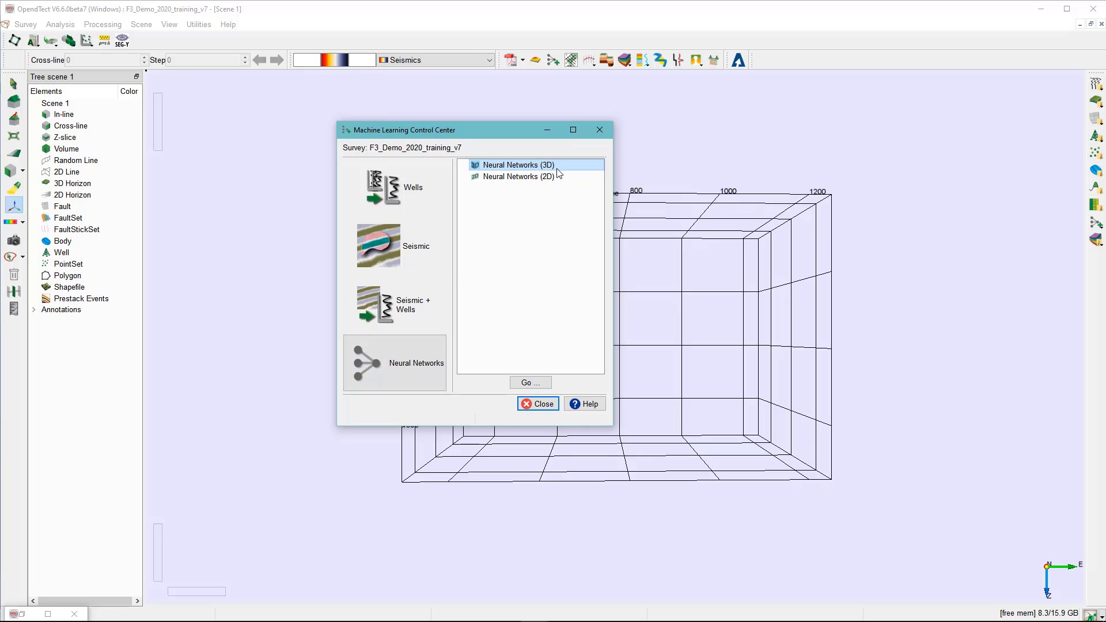
left_click(528, 383)
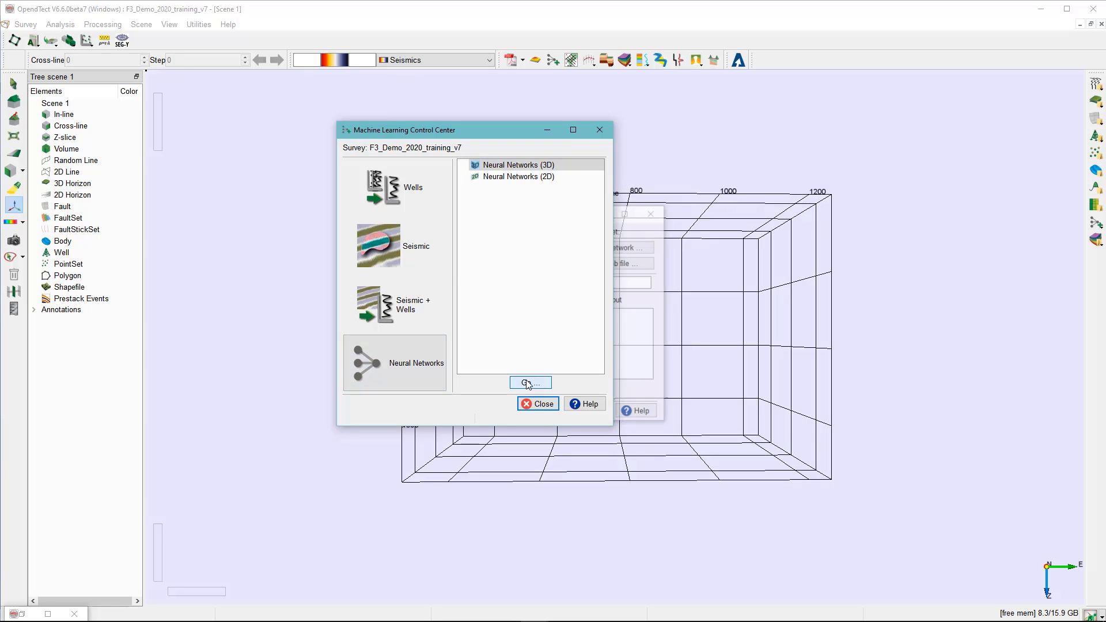
left_click_drag(482, 132, 291, 170)
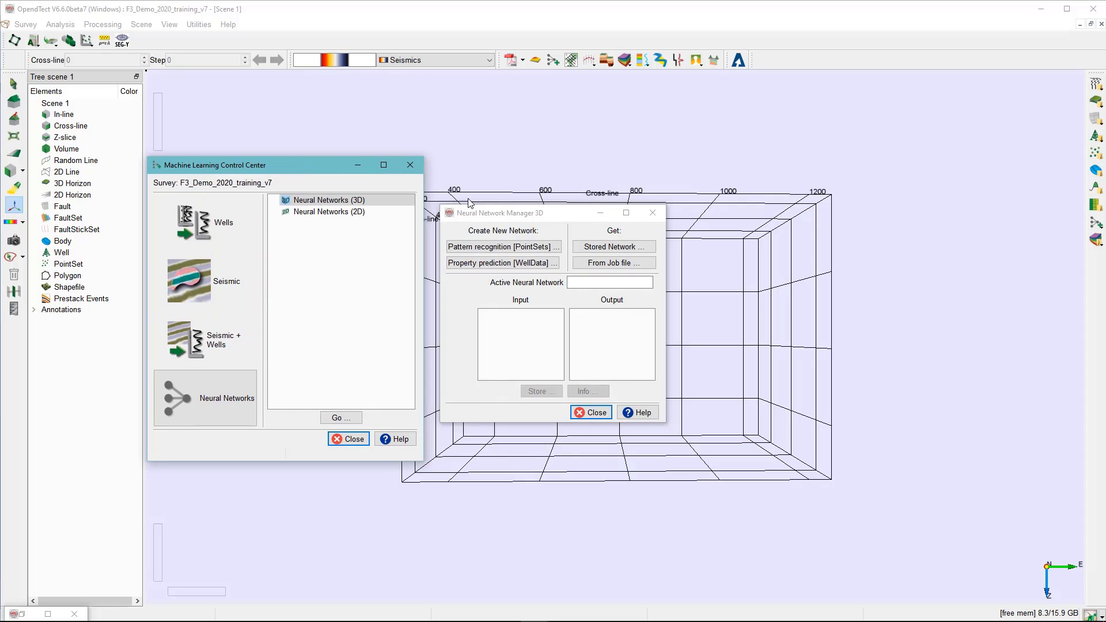
left_click_drag(518, 216, 493, 143)
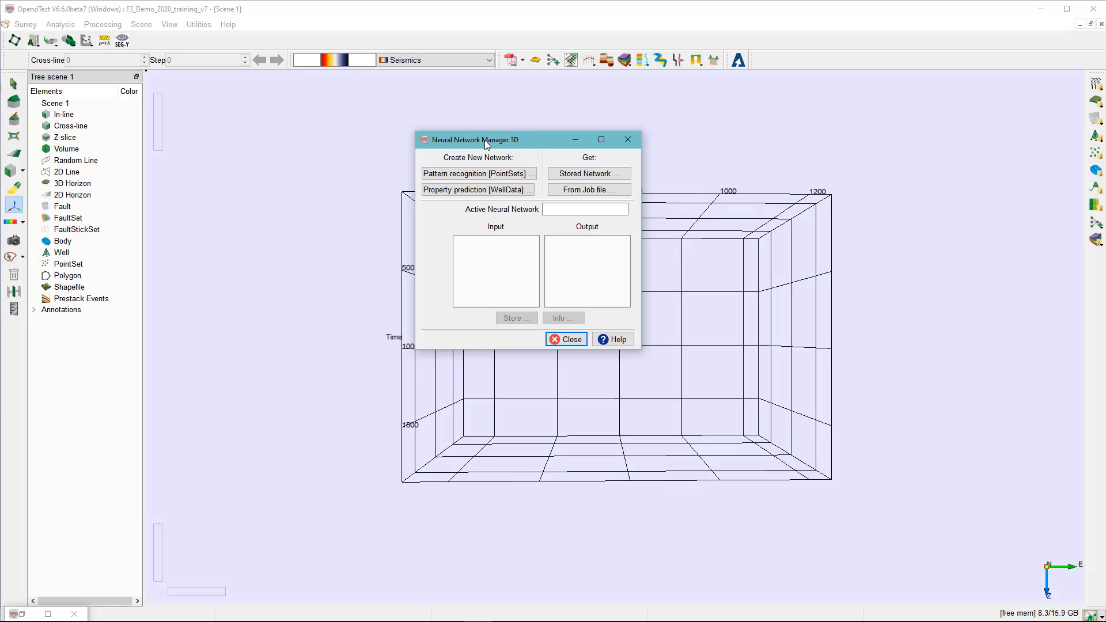
Start a Property prediction [WellData] network and choose Porosity as its target
left_click(457, 190)
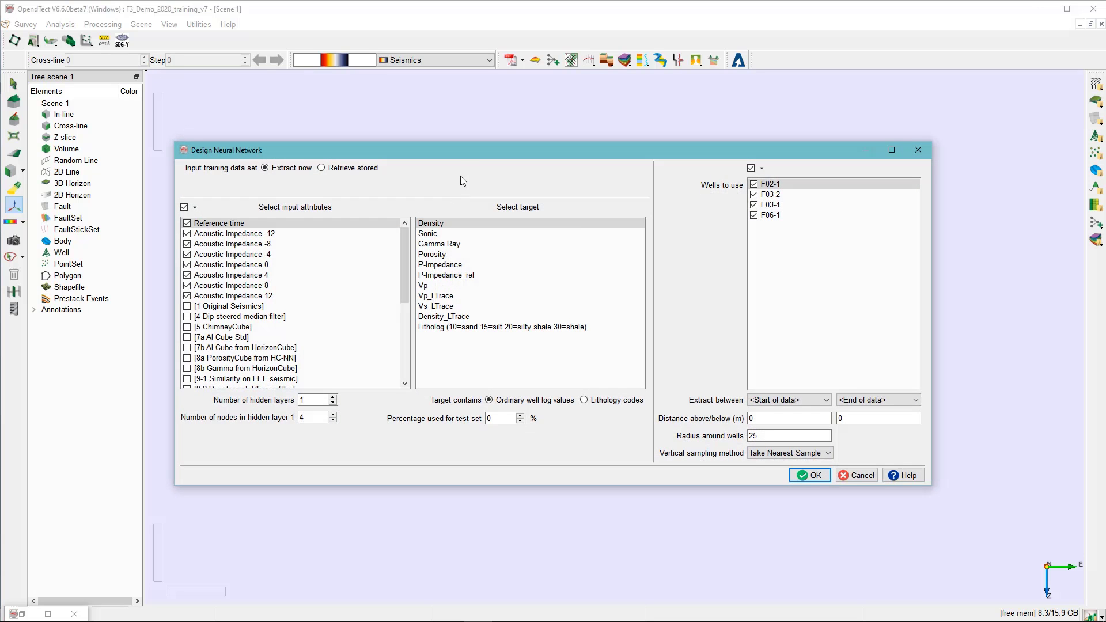
left_click_drag(457, 154, 445, 109)
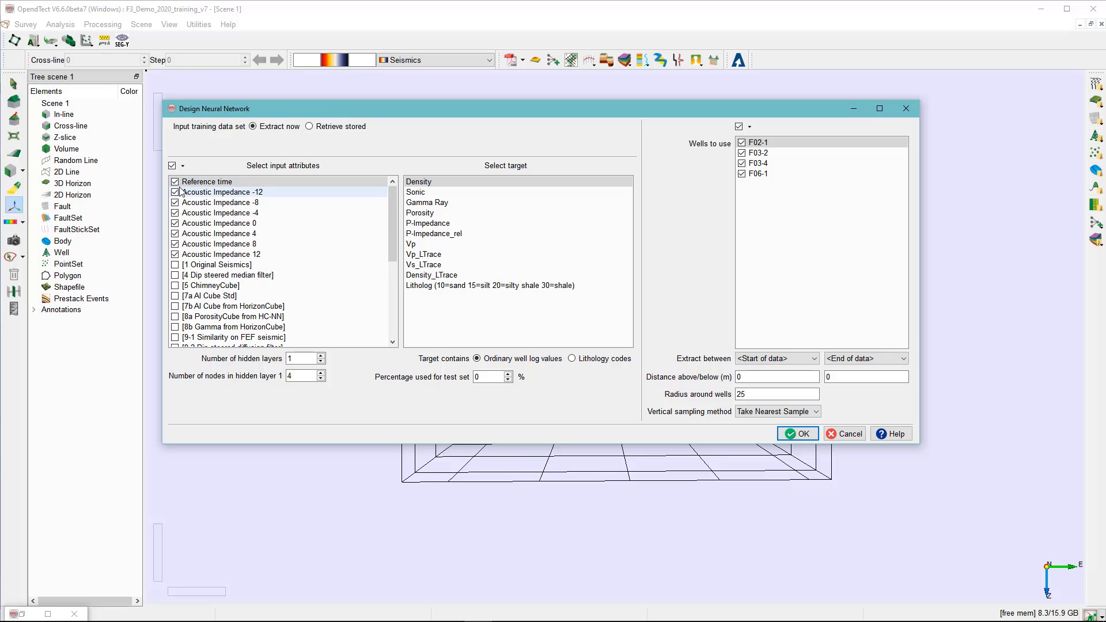
left_click(425, 214)
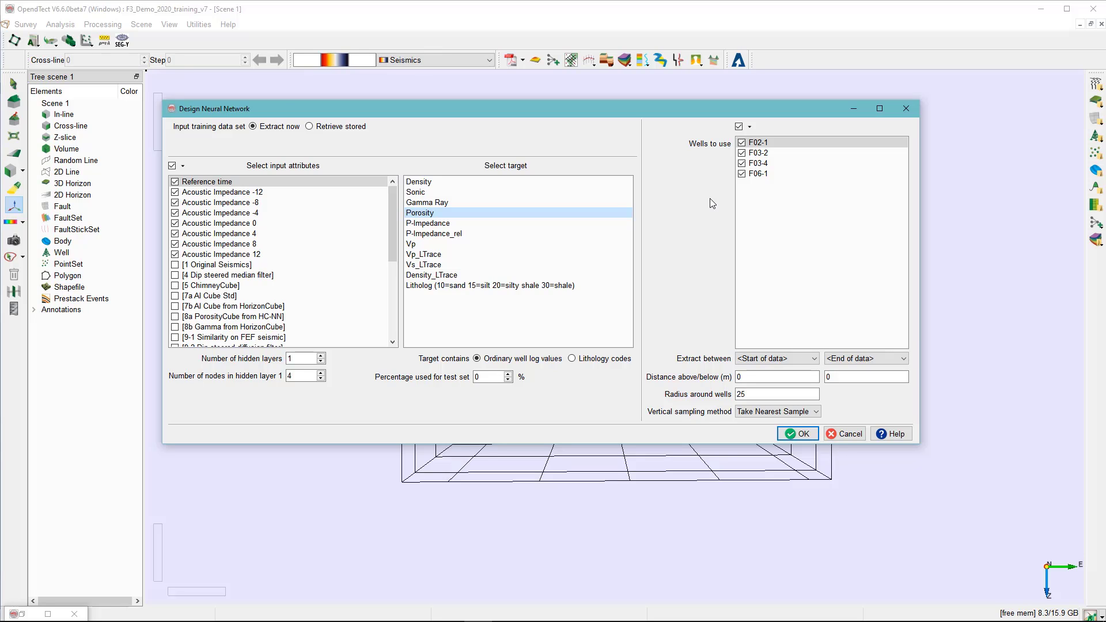
Extract training data from FS8 to FS4 with well radius 0, Use Average sampling and 30% test set
left_click(761, 361)
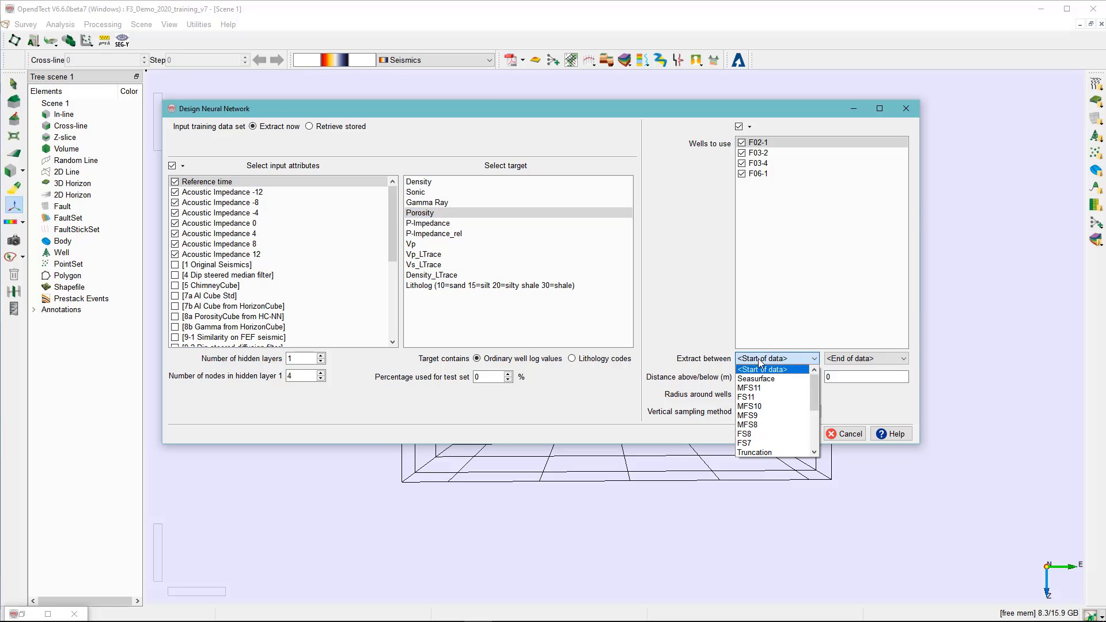
left_click(758, 434)
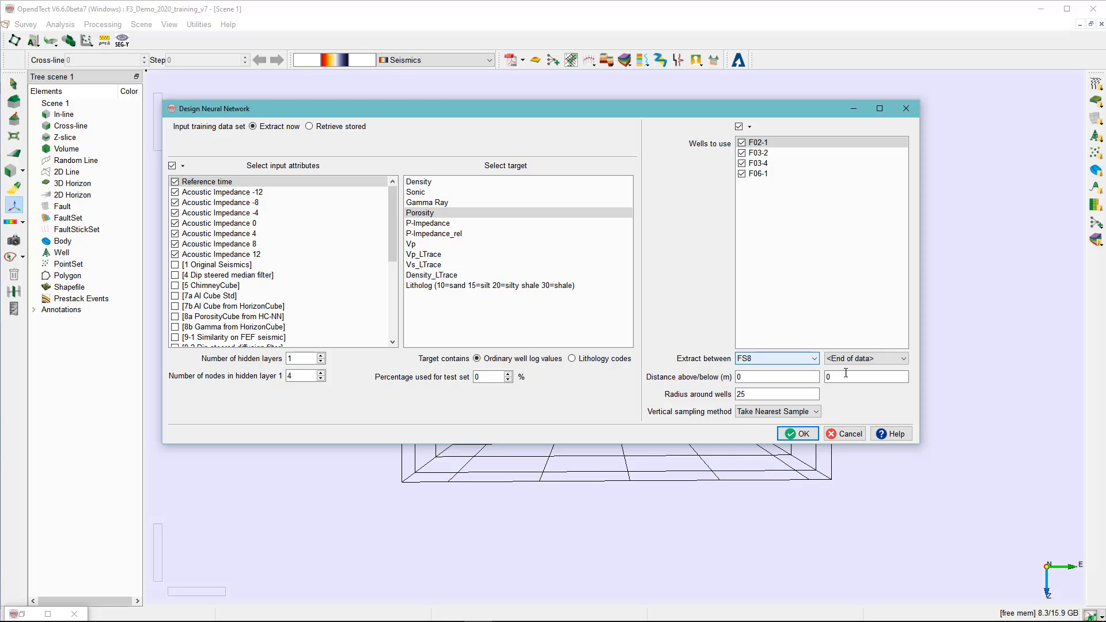
left_click(855, 360)
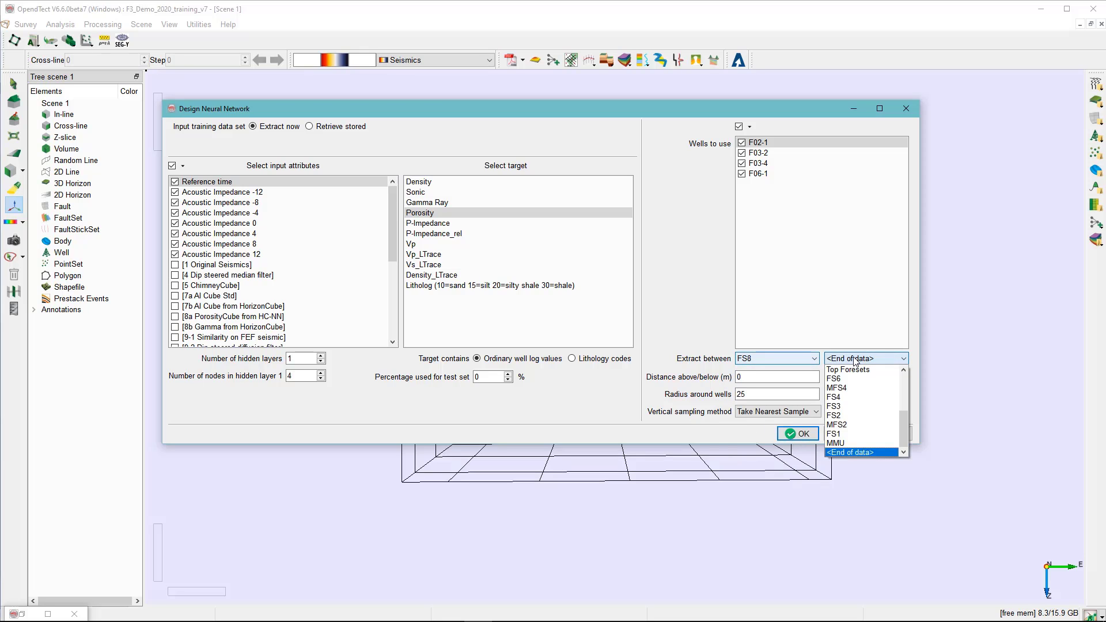
left_click(848, 403)
double_click(741, 394)
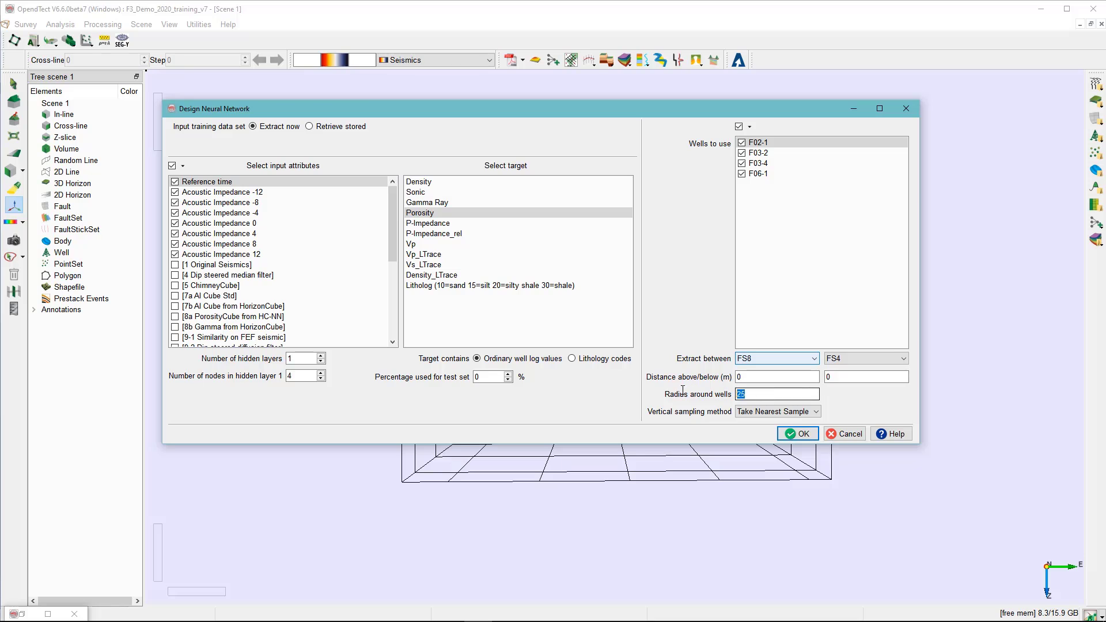
type("0")
left_click(757, 413)
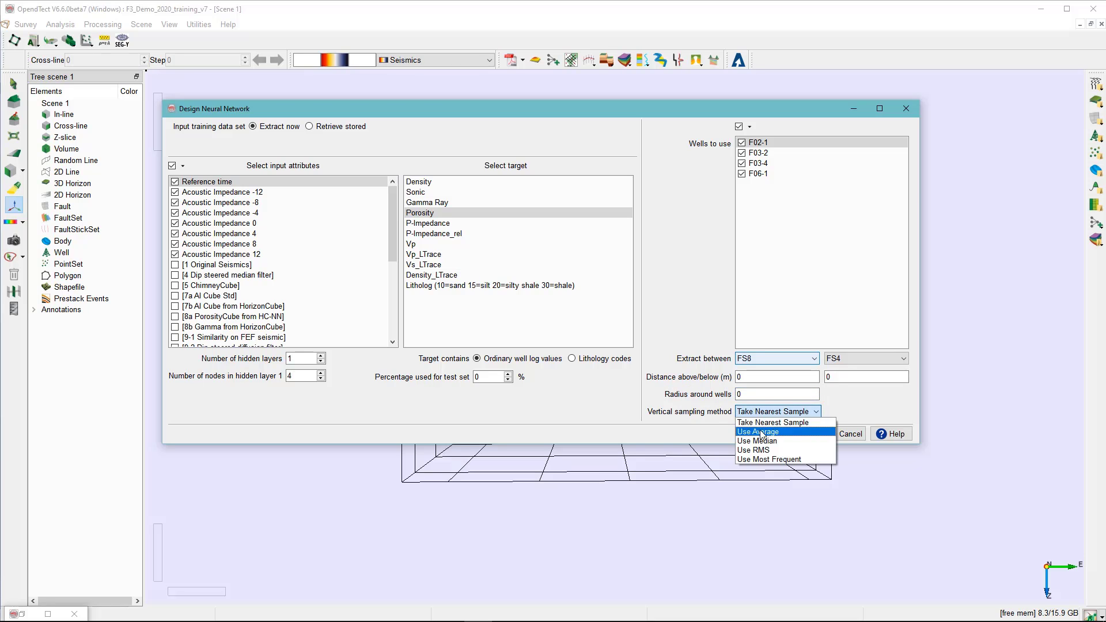
left_click(761, 431)
double_click(478, 377)
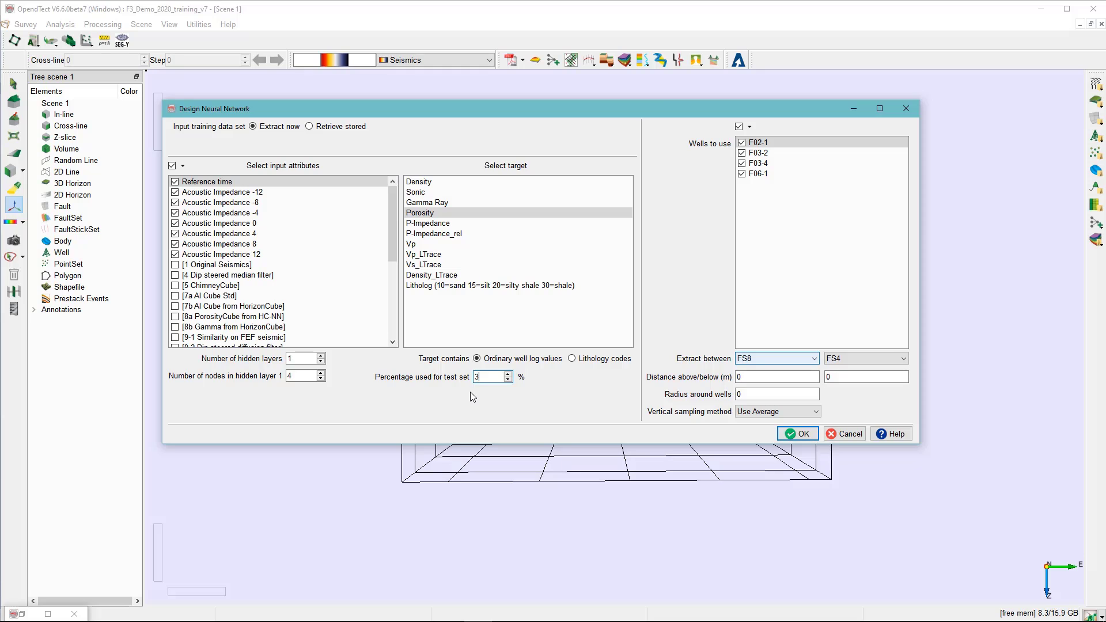
Extract the well training data and enlarge the Input Data table to show more columns
left_click(798, 436)
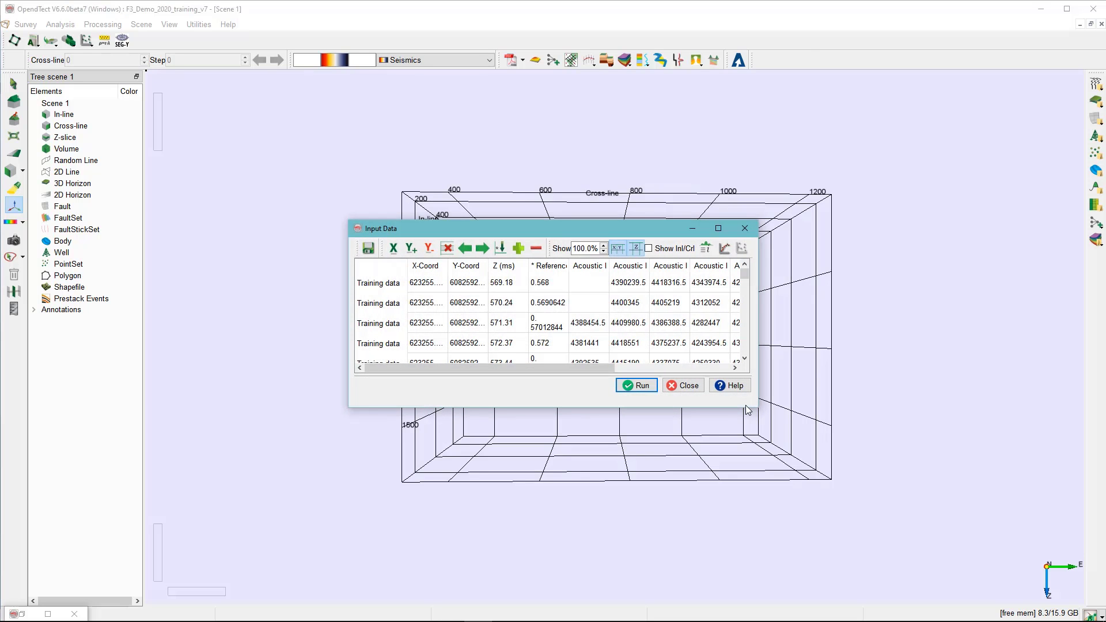
left_click_drag(573, 235, 500, 183)
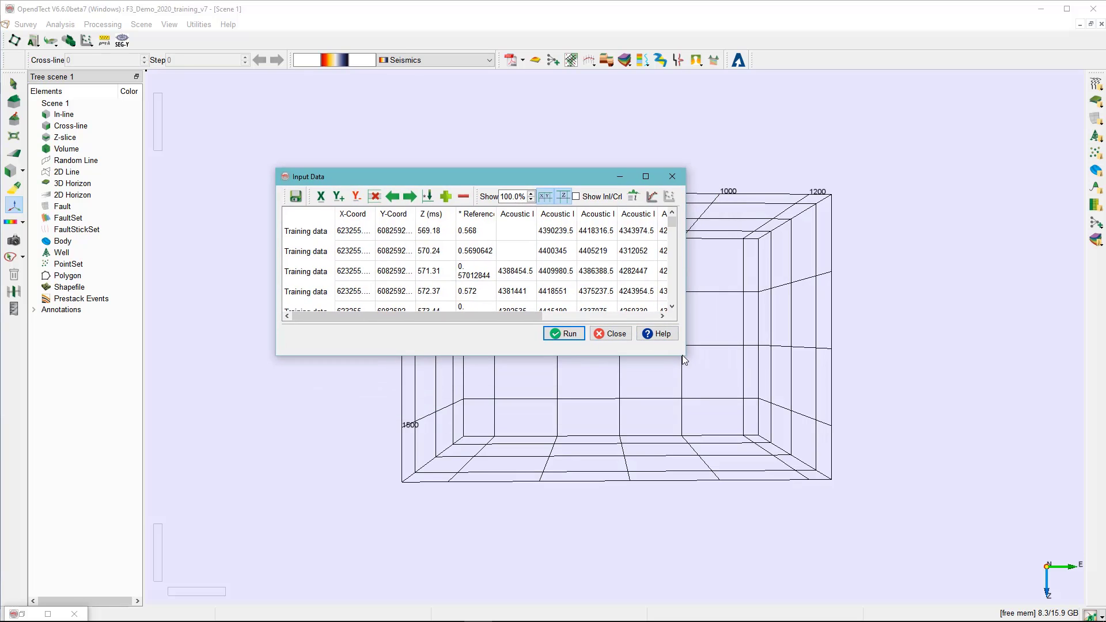
left_click_drag(684, 355, 844, 421)
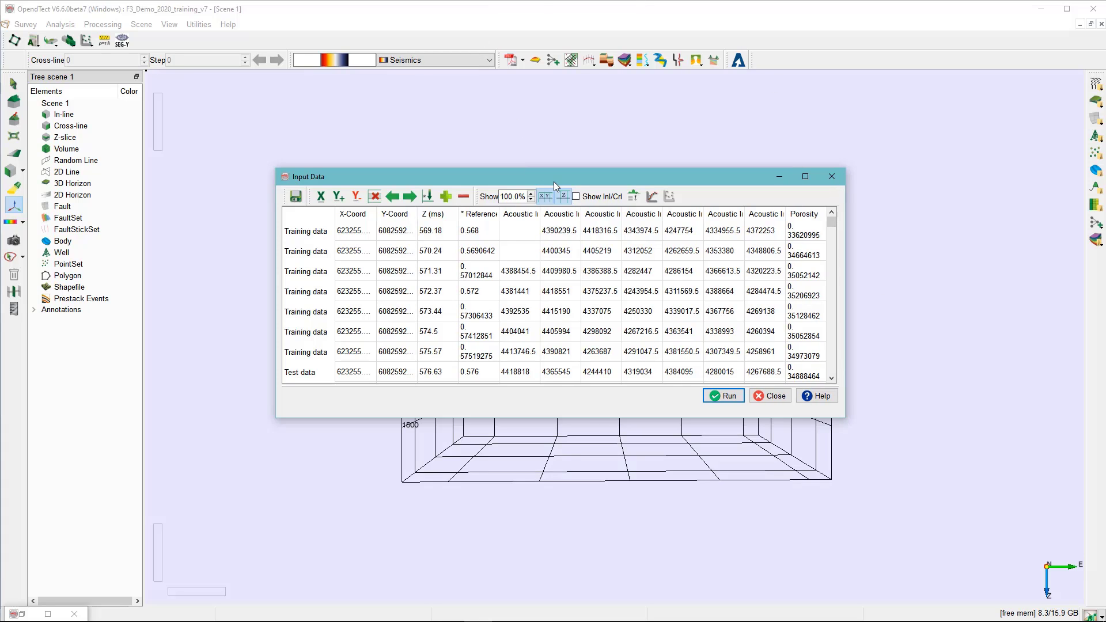
left_click_drag(555, 176, 481, 162)
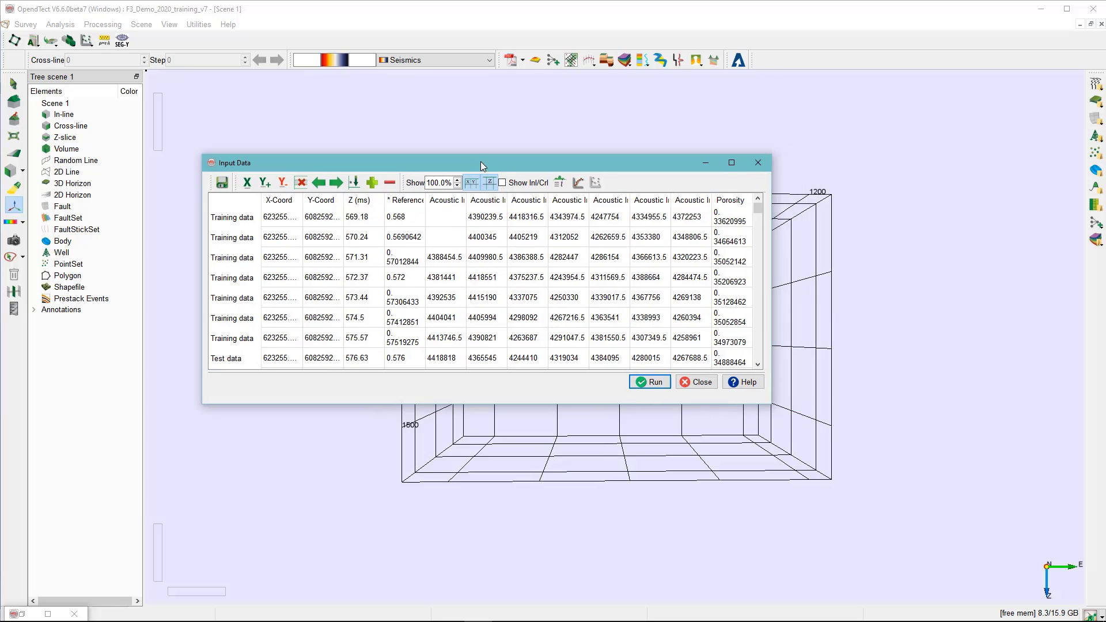
Assign the second Acoustic Impedance column as Y and Porosity as X
left_click(485, 202)
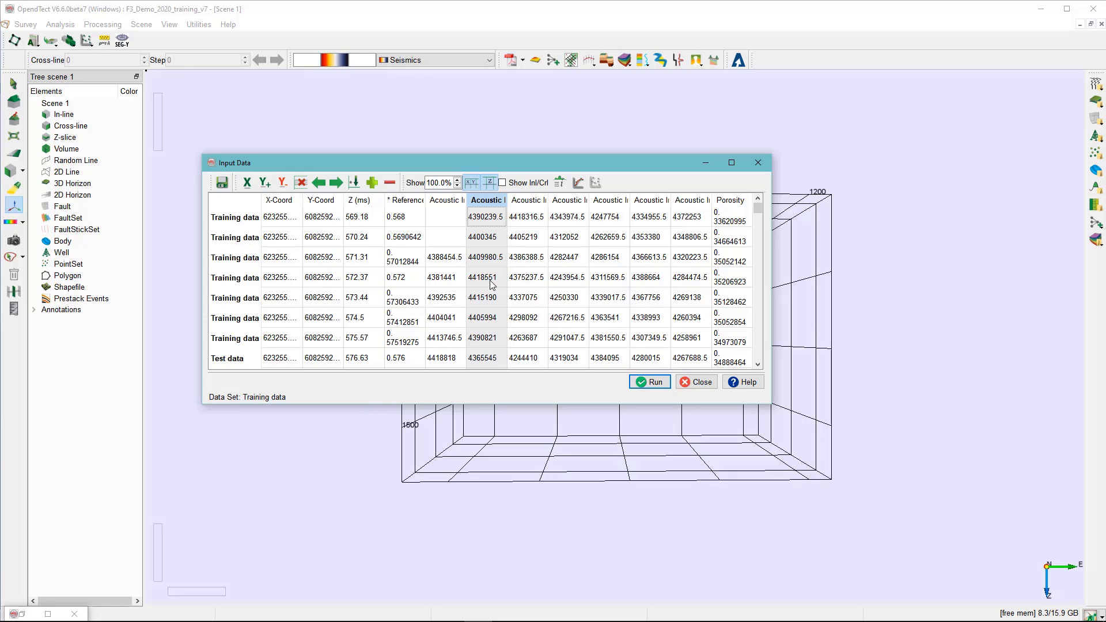
left_click(729, 202)
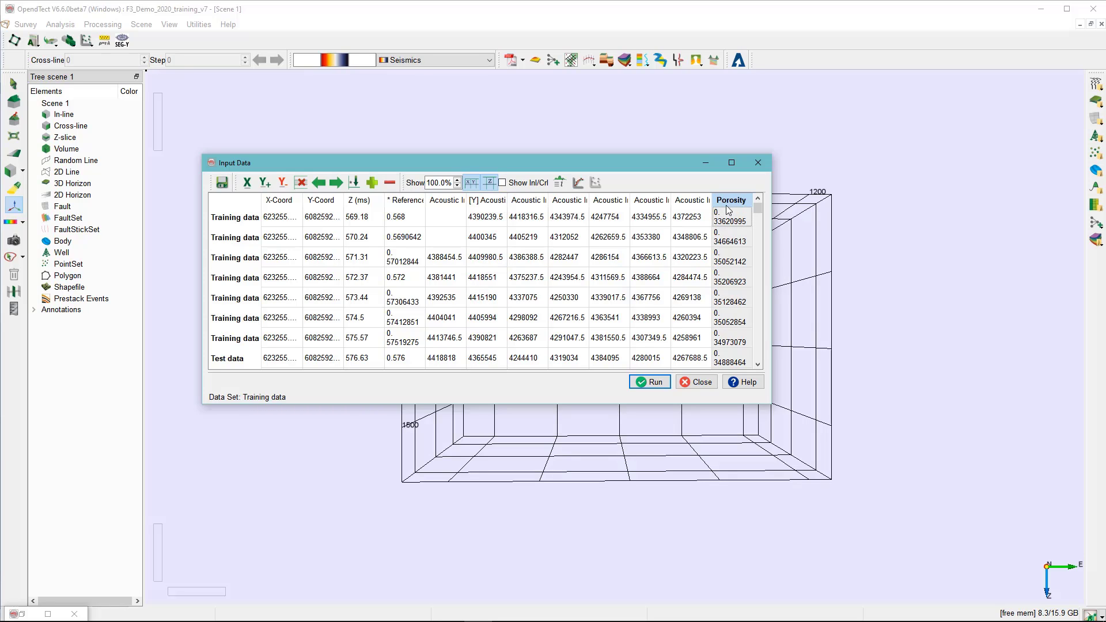
left_click(247, 184)
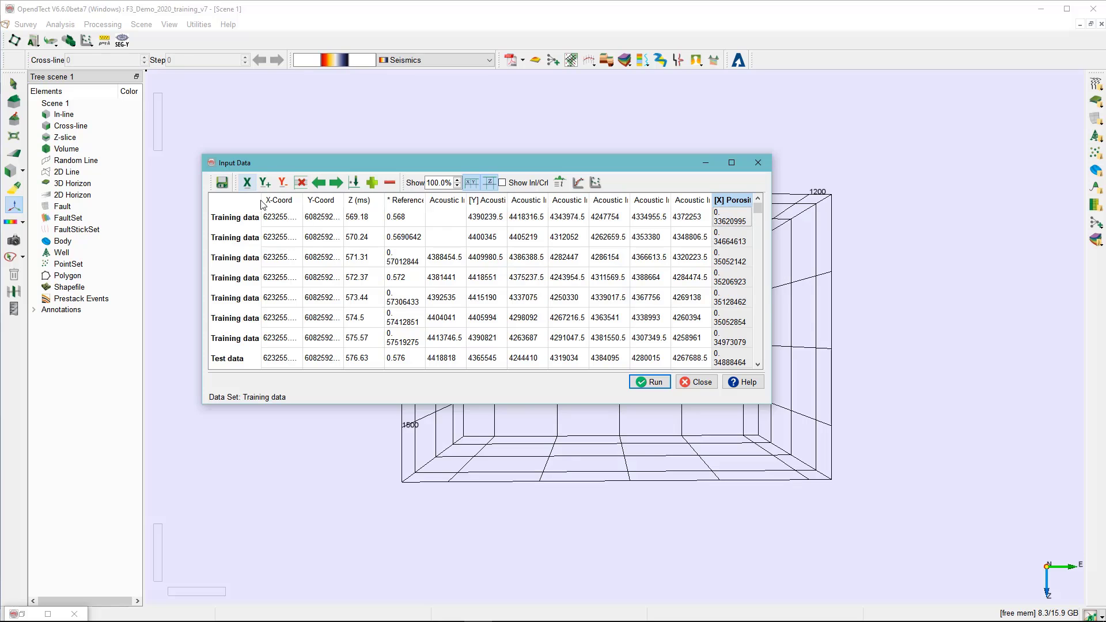
Cross-plot Acoustic Impedance against Porosity, then accept the data to reach Porosity data preparation
left_click(596, 184)
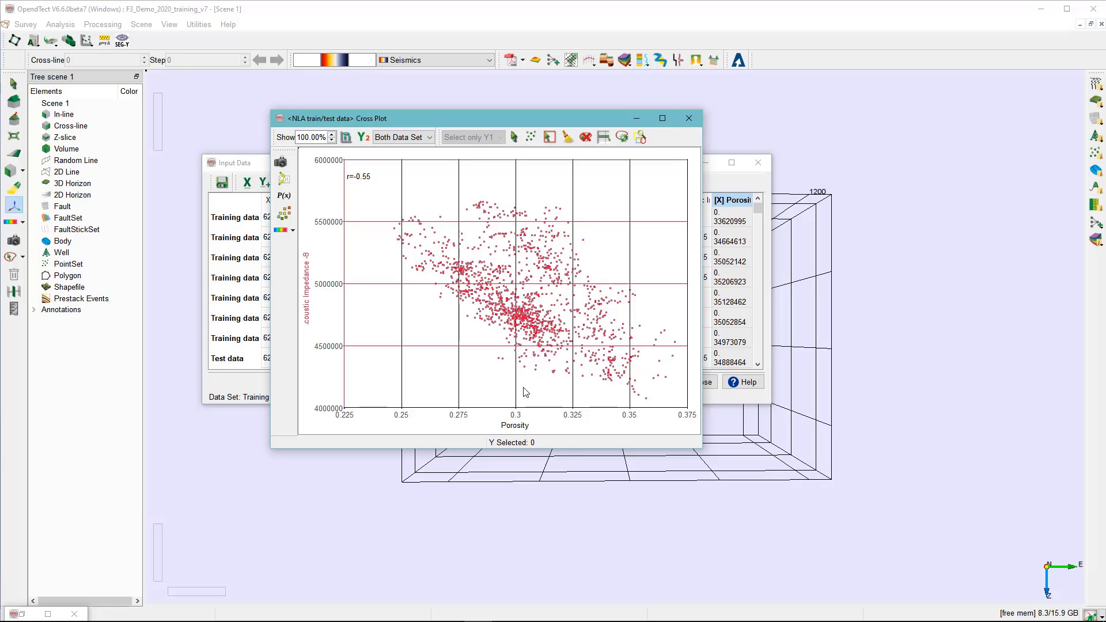
left_click(688, 121)
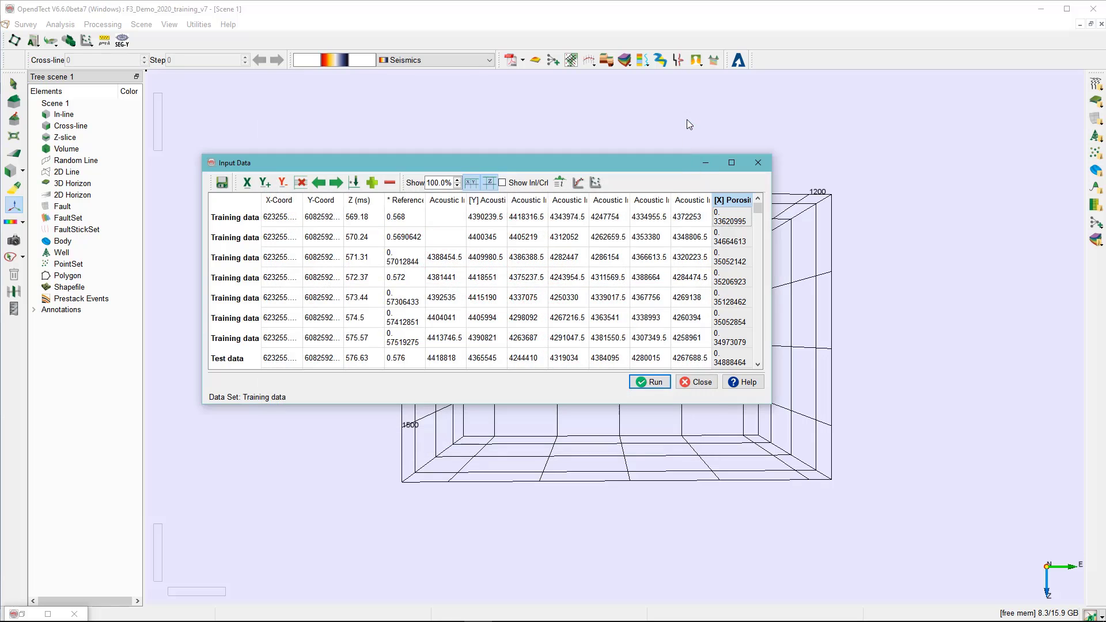
left_click(655, 383)
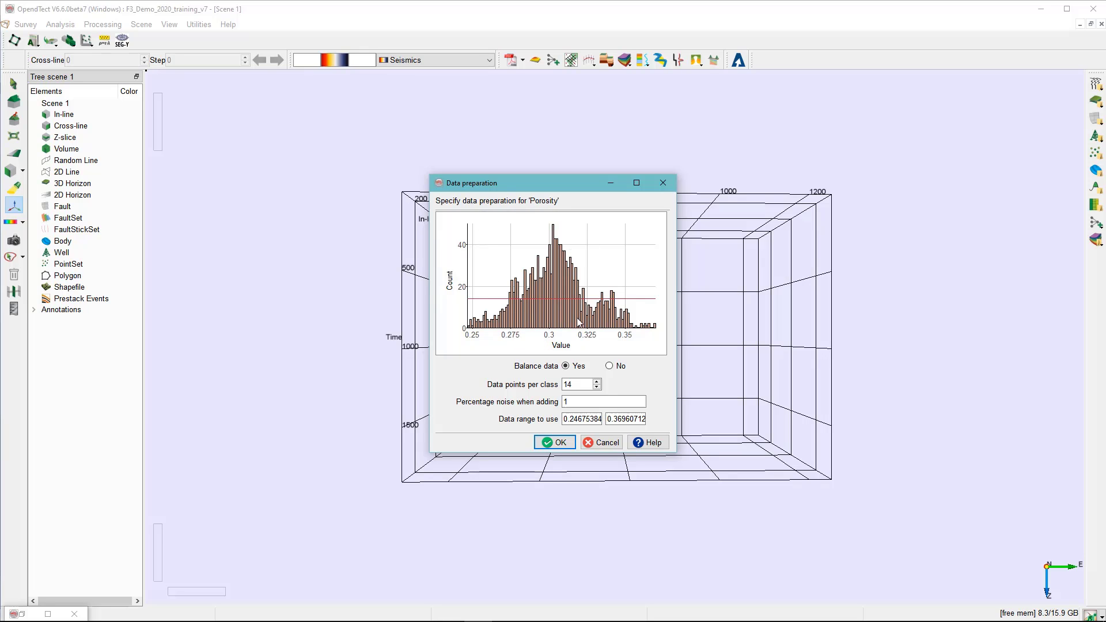
Train the porosity network on the prepared data and return to the network manager
left_click(557, 443)
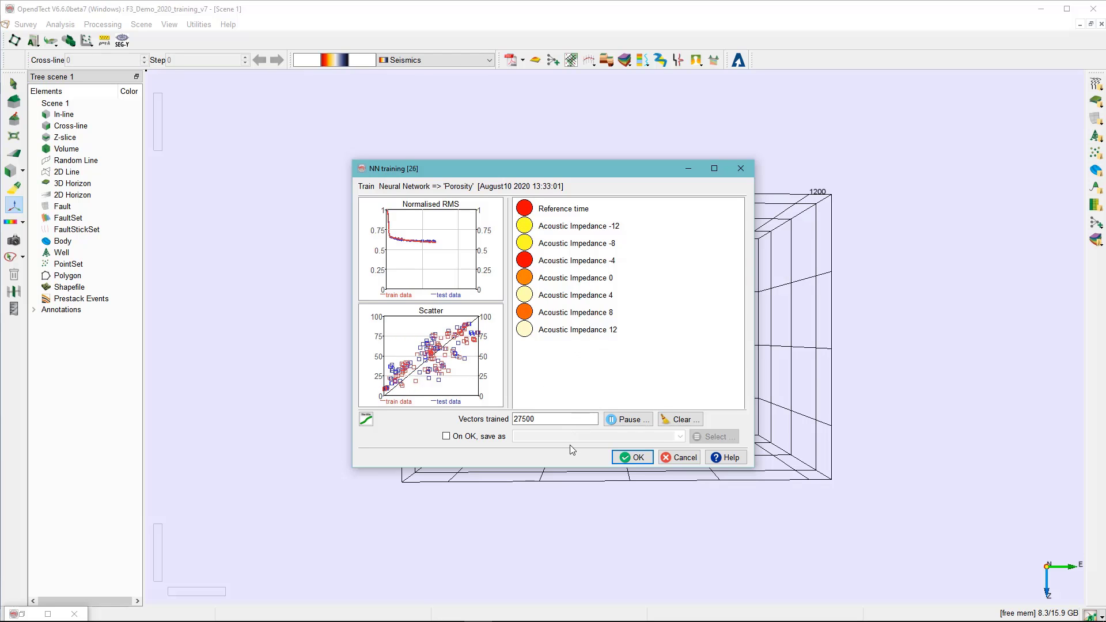
left_click(637, 457)
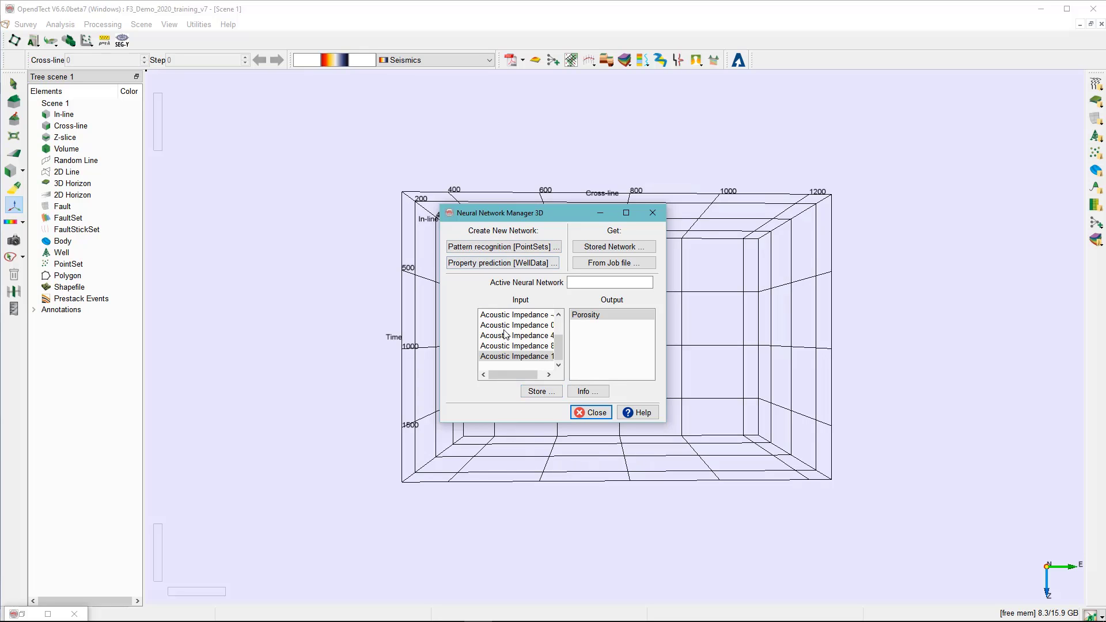
Store the trained network as NN_Porosity and view its info report
left_click(539, 391)
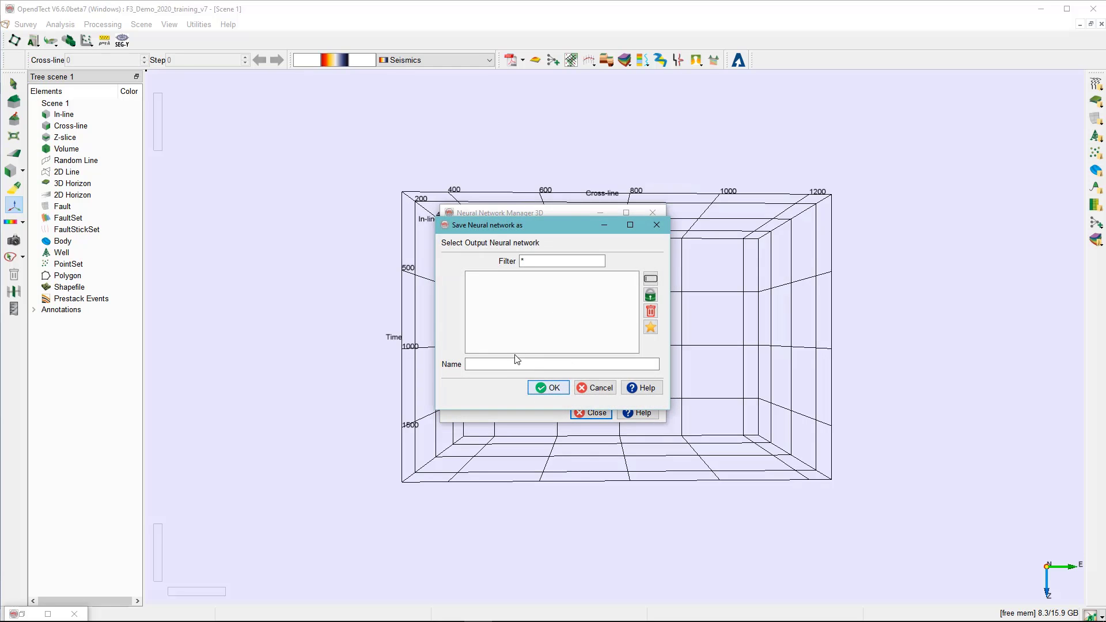
type("NN")
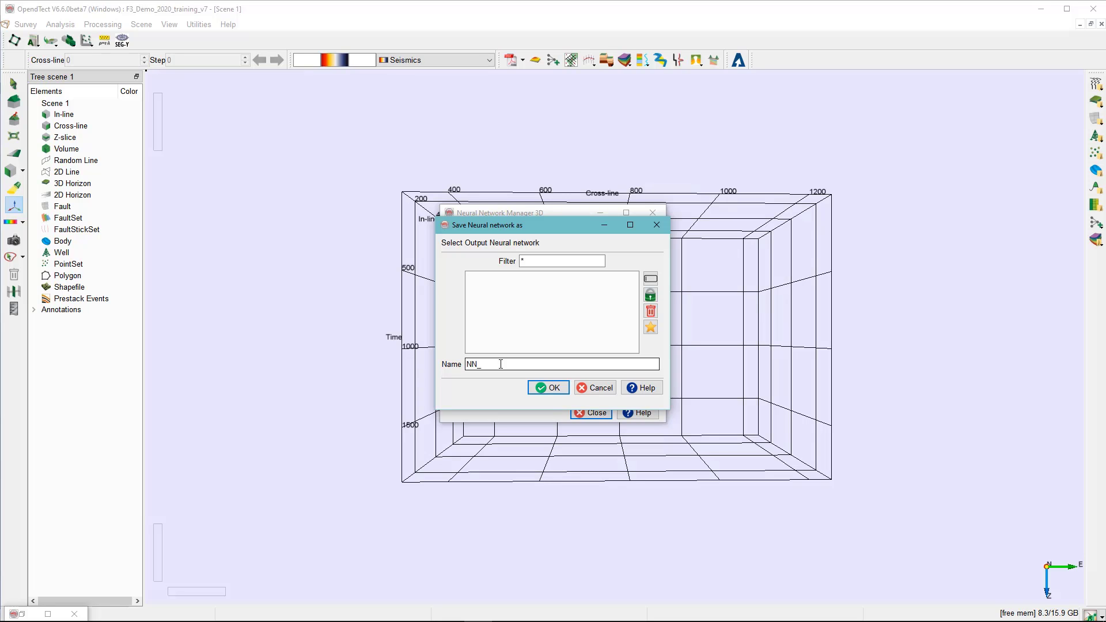
type("_Porosity")
left_click(548, 389)
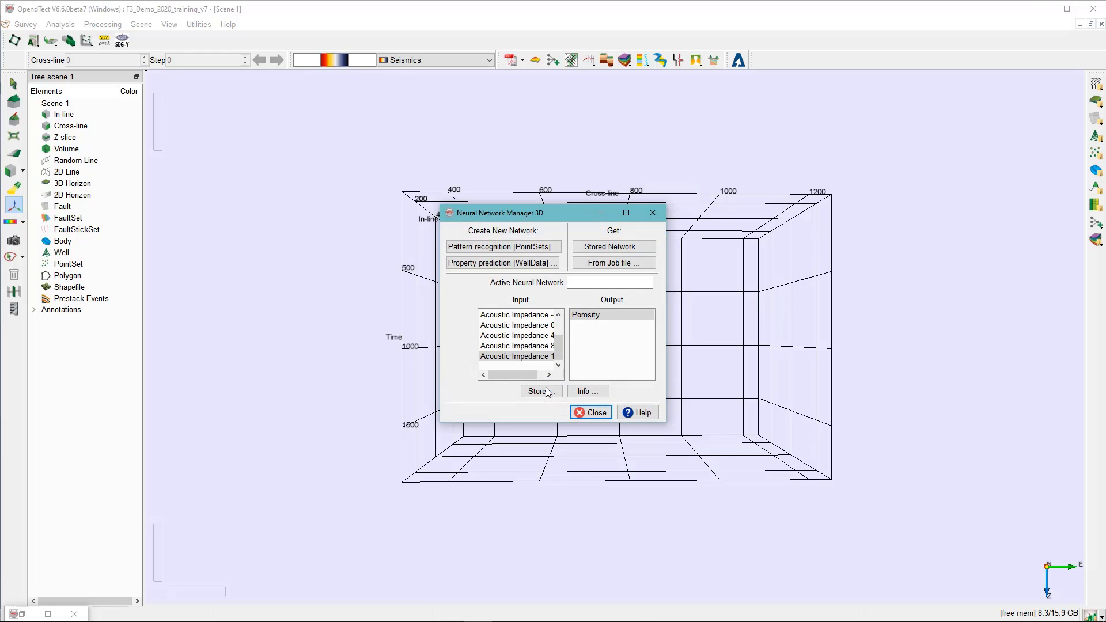
left_click(586, 391)
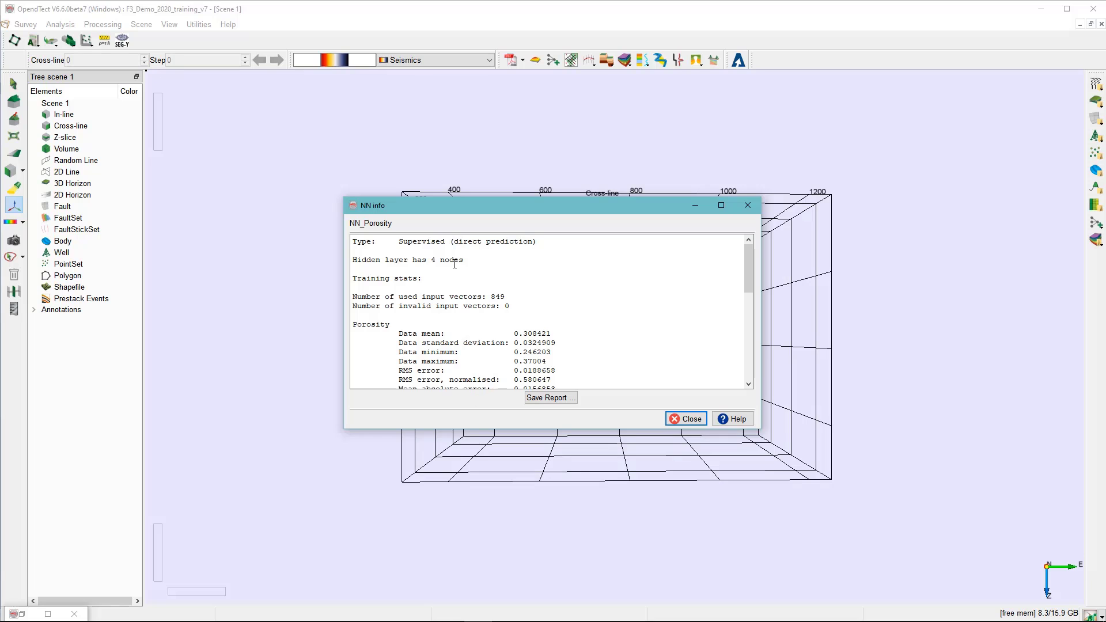
Scroll through the NN_Porosity info report and close it
mouse_move(748, 261)
left_mouse_down()
mouse_move(748, 340)
mouse_move(752, 251)
left_mouse_up()
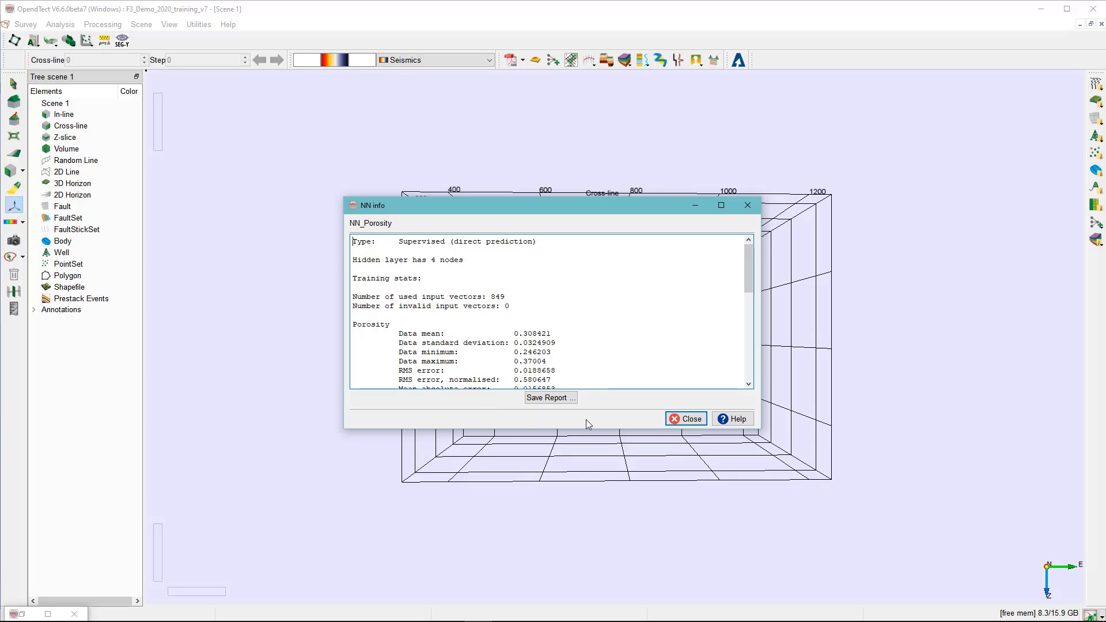
left_click(687, 419)
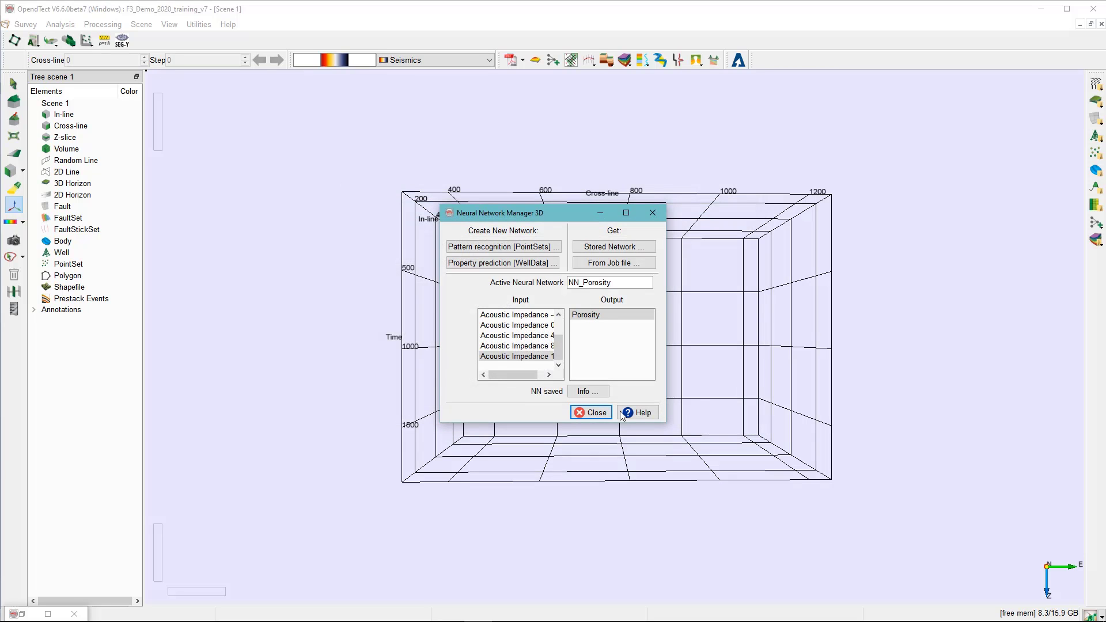
Close the neural network manager and add an in-line showing the stored 4 Dip steered median filter volume
left_click(597, 413)
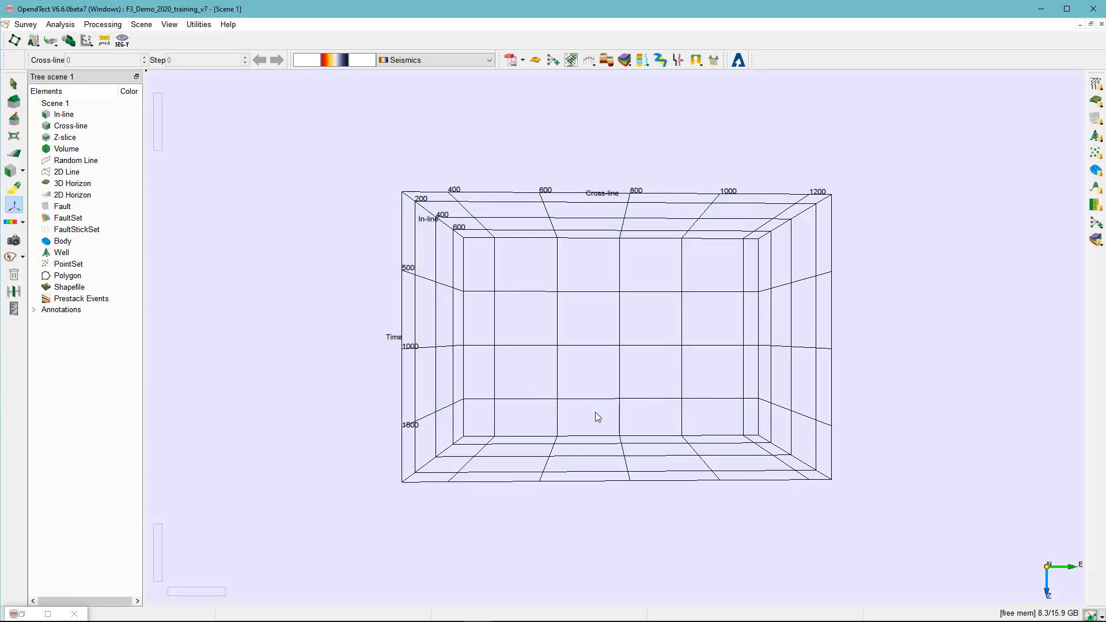
right_click(63, 117)
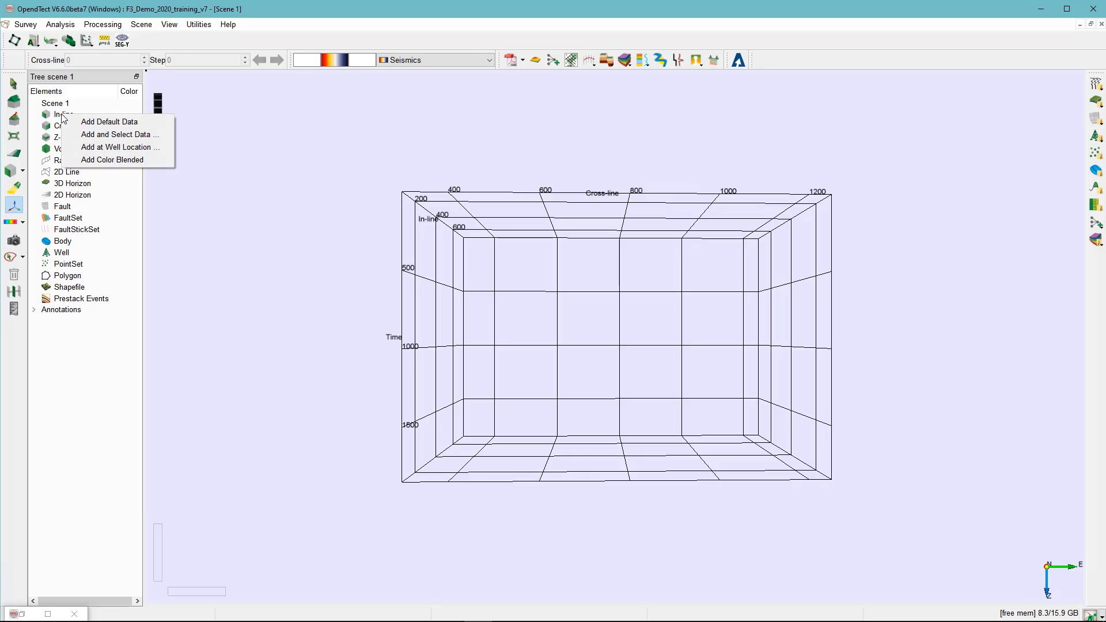
left_click(102, 134)
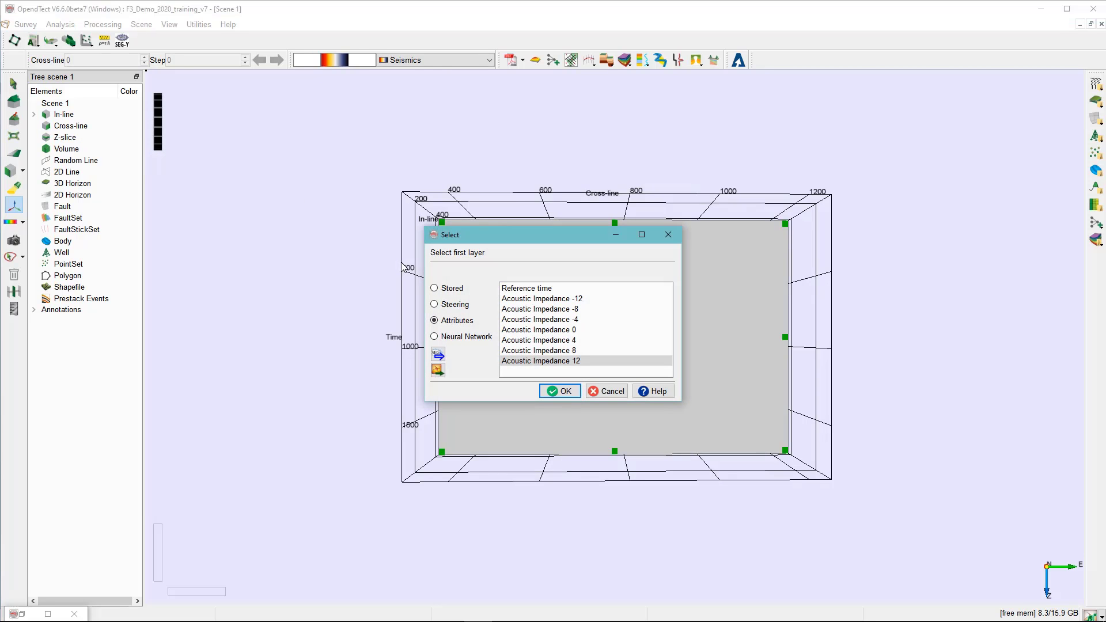
left_click(436, 288)
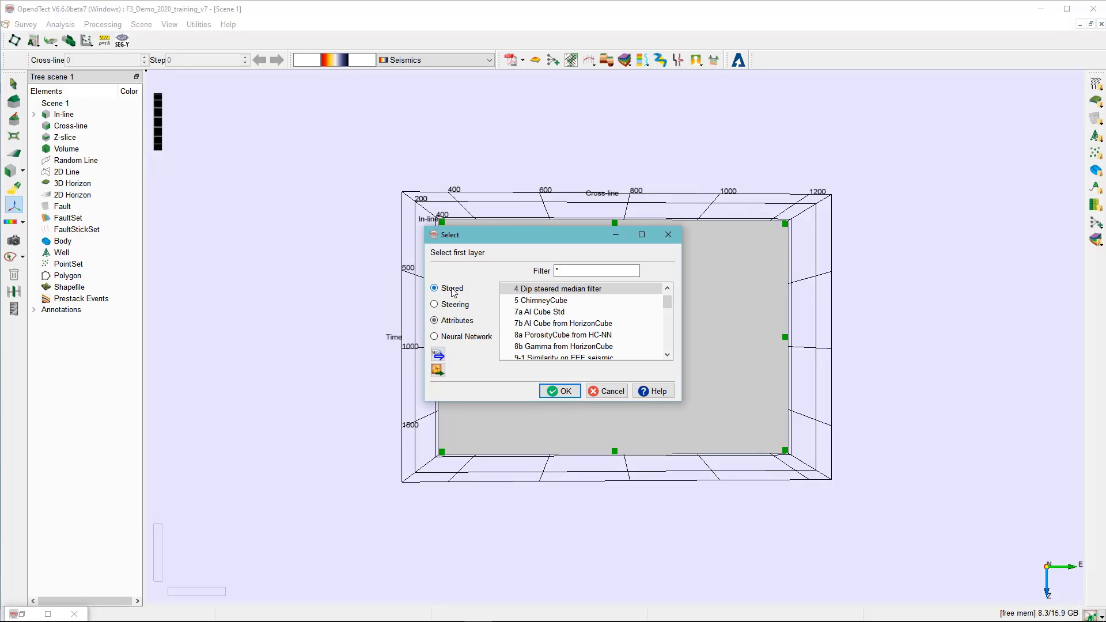
left_click(563, 392)
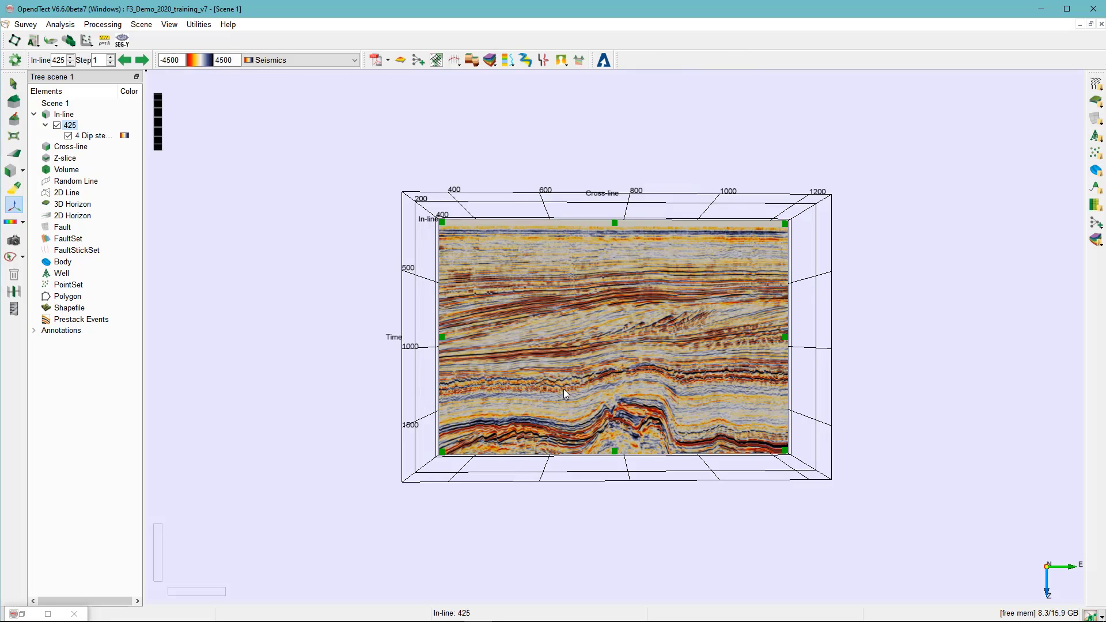
Add a second layer on in-line 425 showing the Neural Network Porosity prediction
right_click(73, 125)
mouse_move(187, 134)
left_click(219, 132)
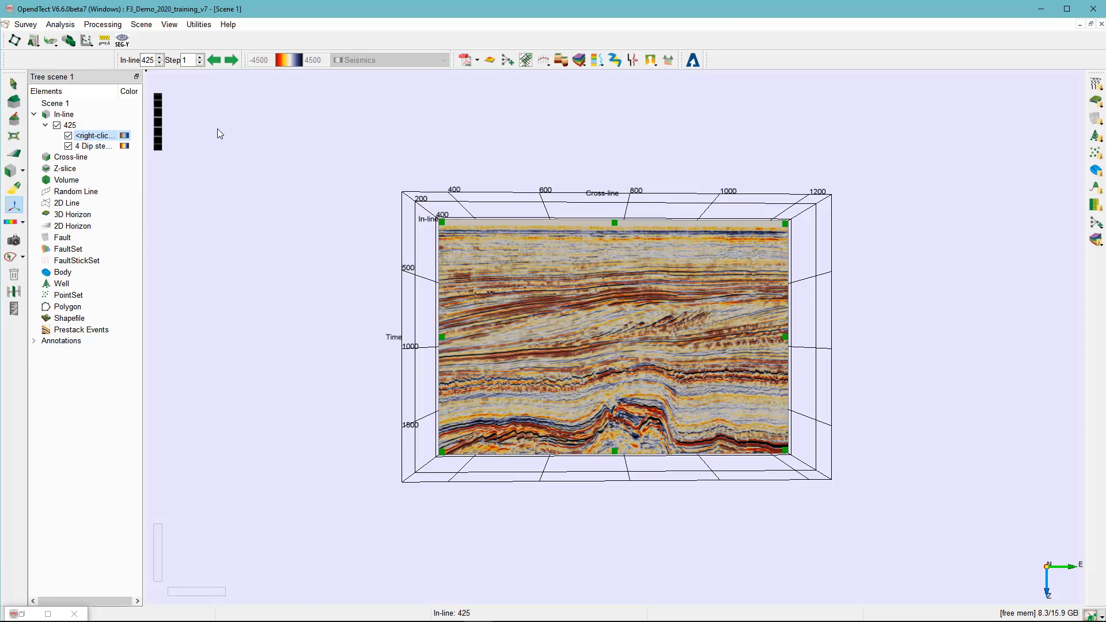
left_click(463, 340)
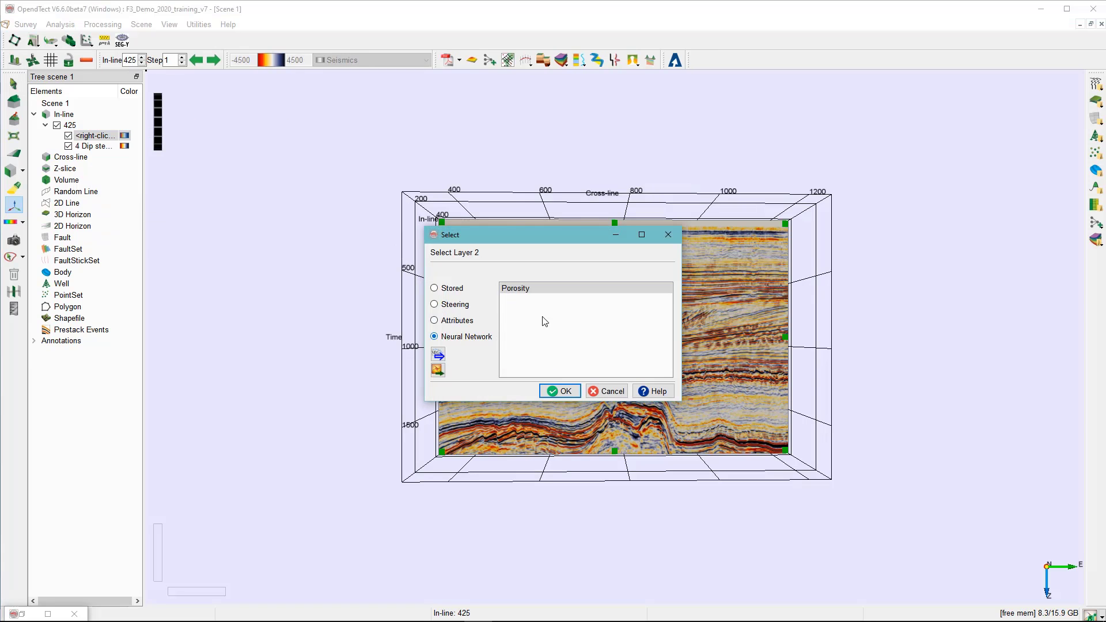
left_click(566, 391)
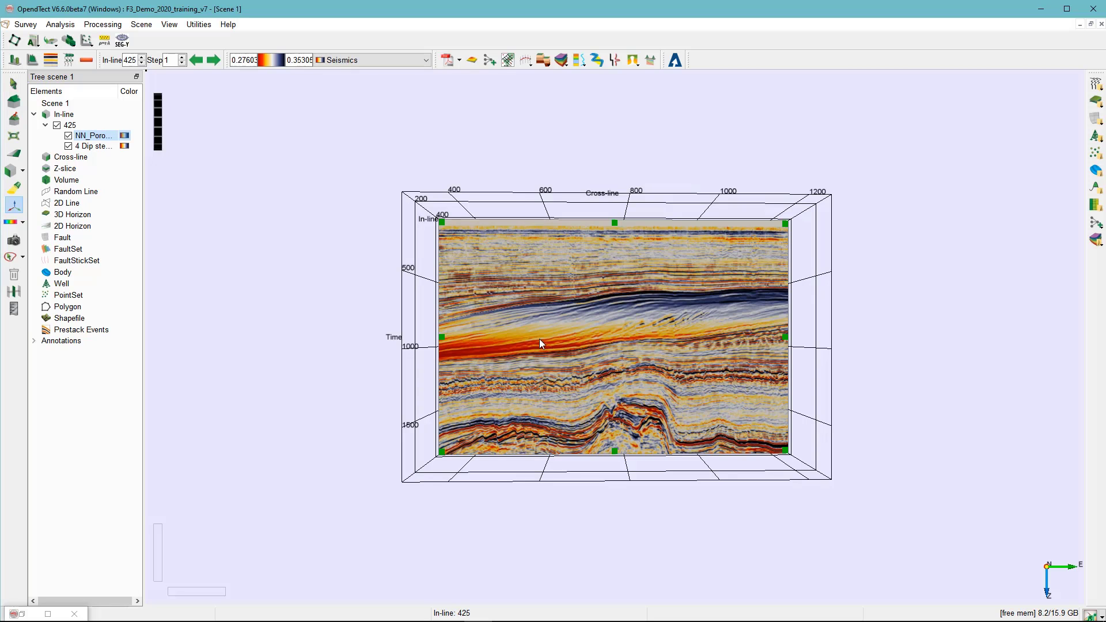
Colour the porosity layer with the rainbow Porosity colour table
left_click(354, 60)
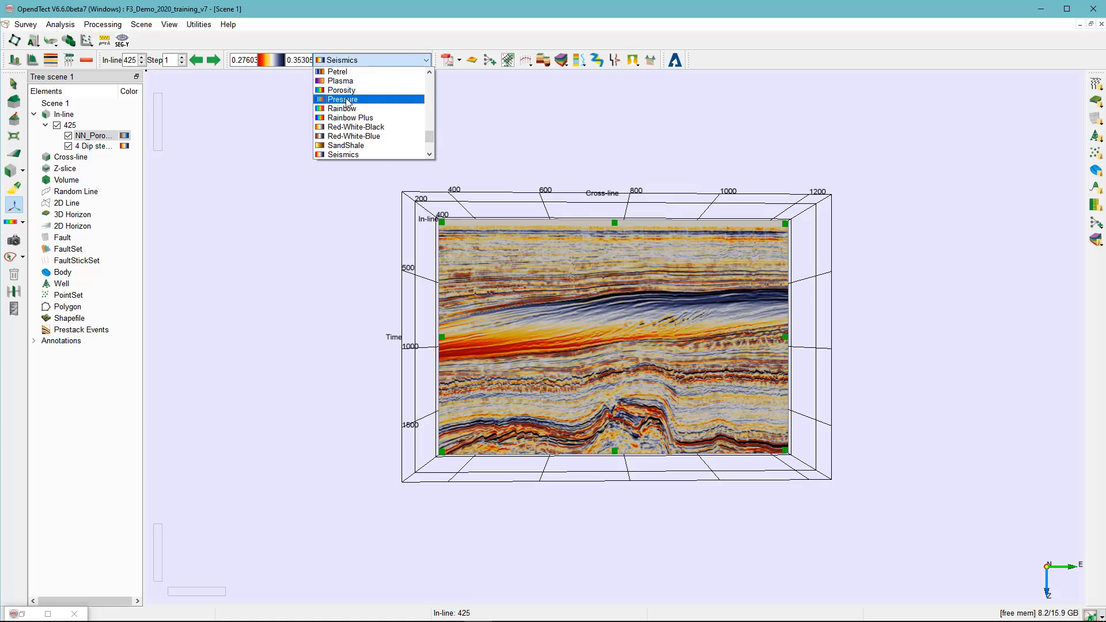
left_click(351, 91)
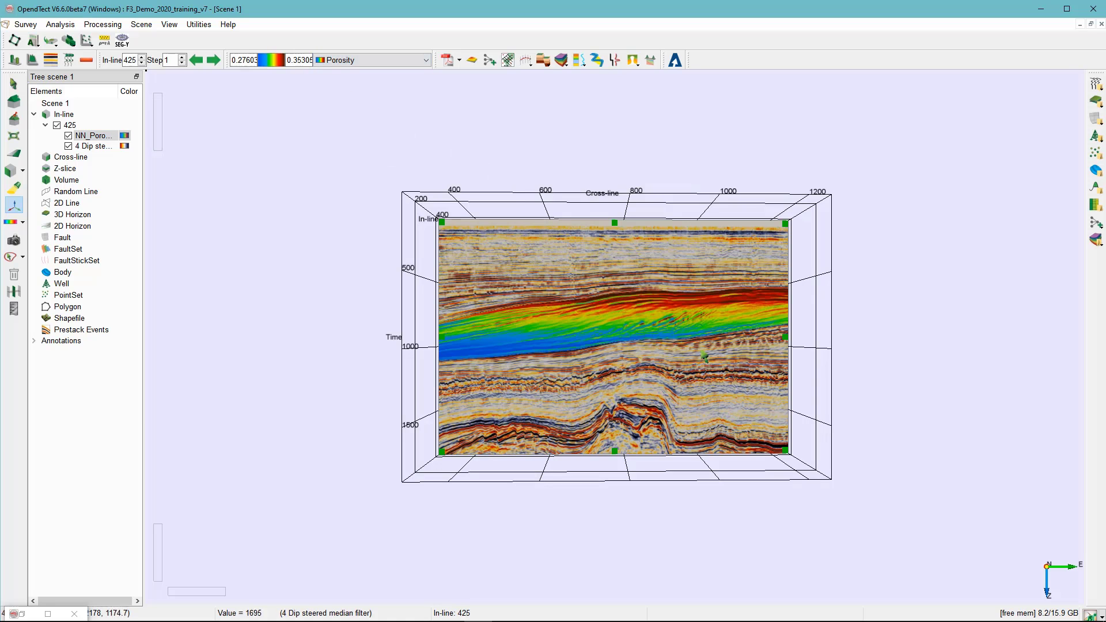
scroll(689, 326, "up", 5)
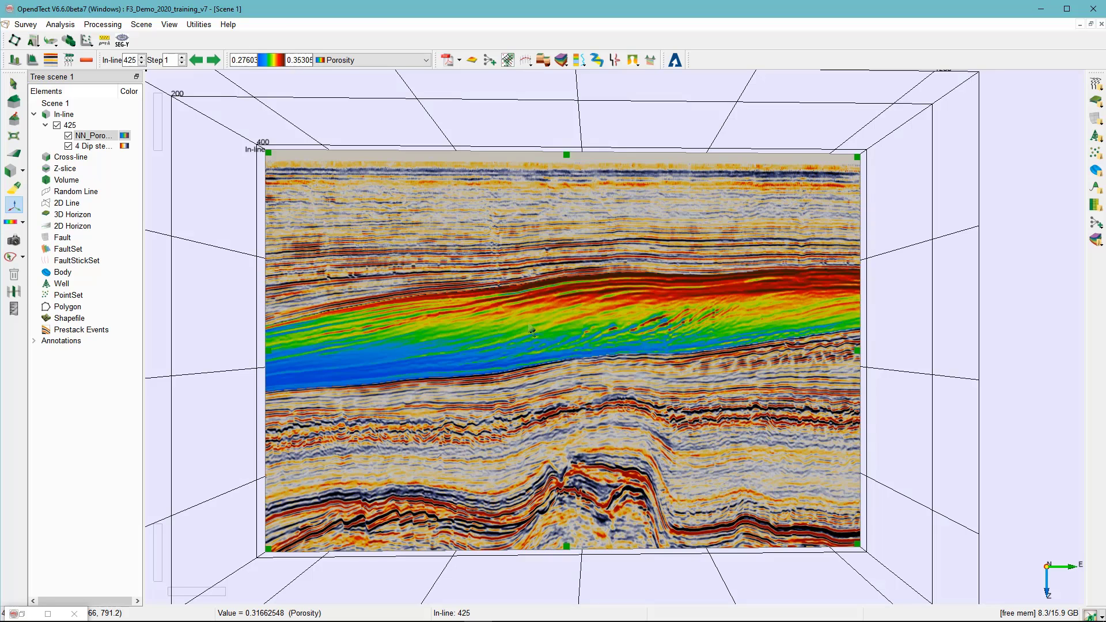
Start a 3D single-attribute volume output with Neural Network Porosity as the quantity
left_click(97, 25)
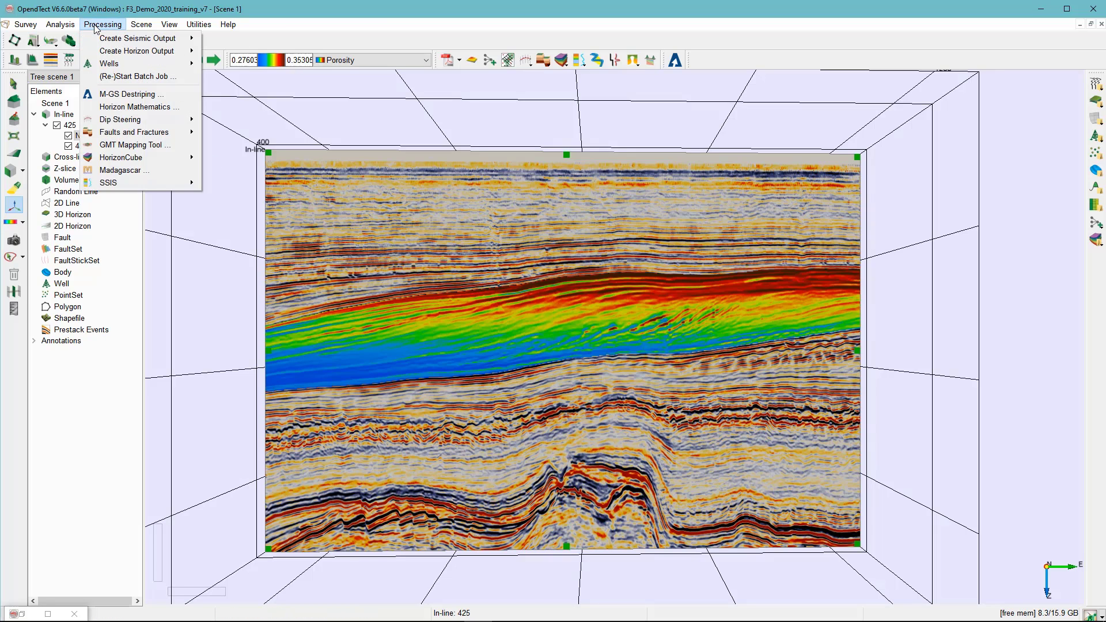
mouse_move(145, 40)
mouse_move(303, 45)
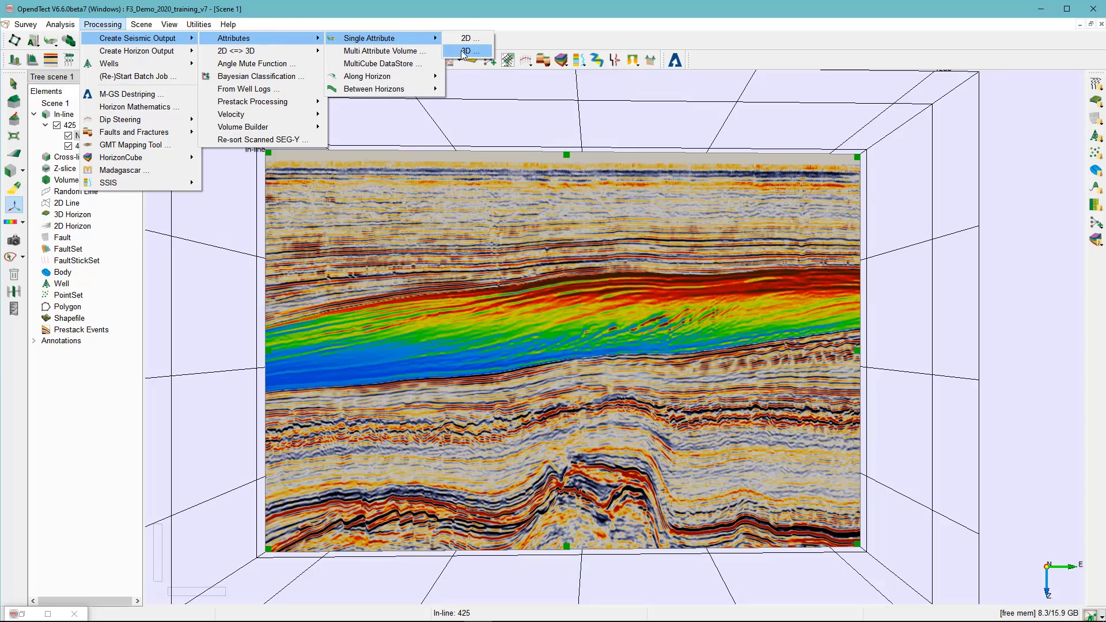
left_click(465, 52)
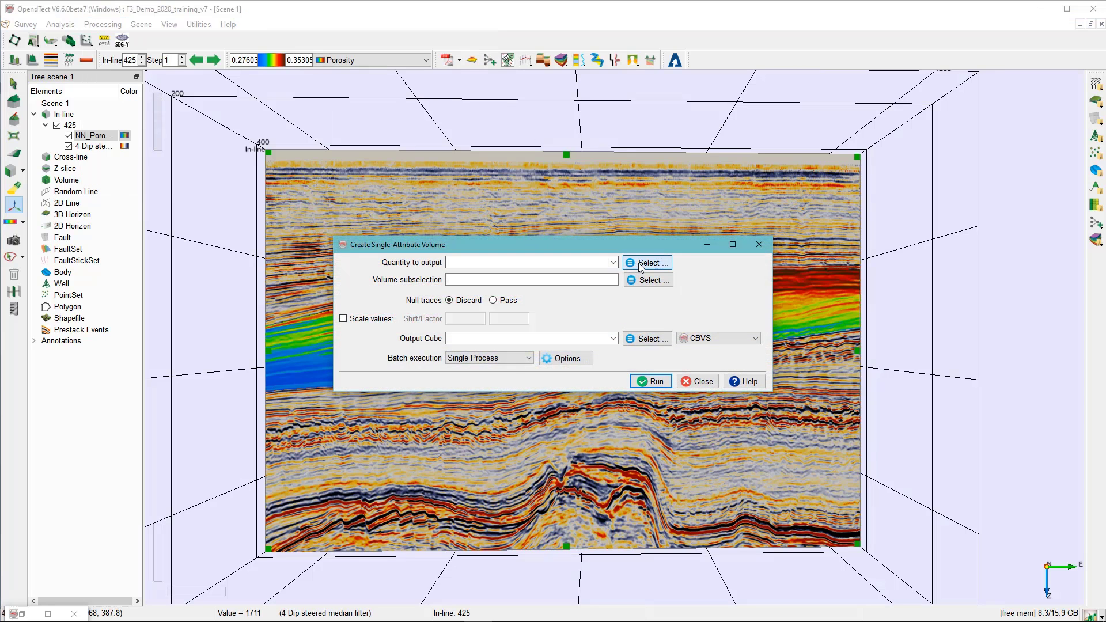
left_click(646, 263)
left_click(453, 323)
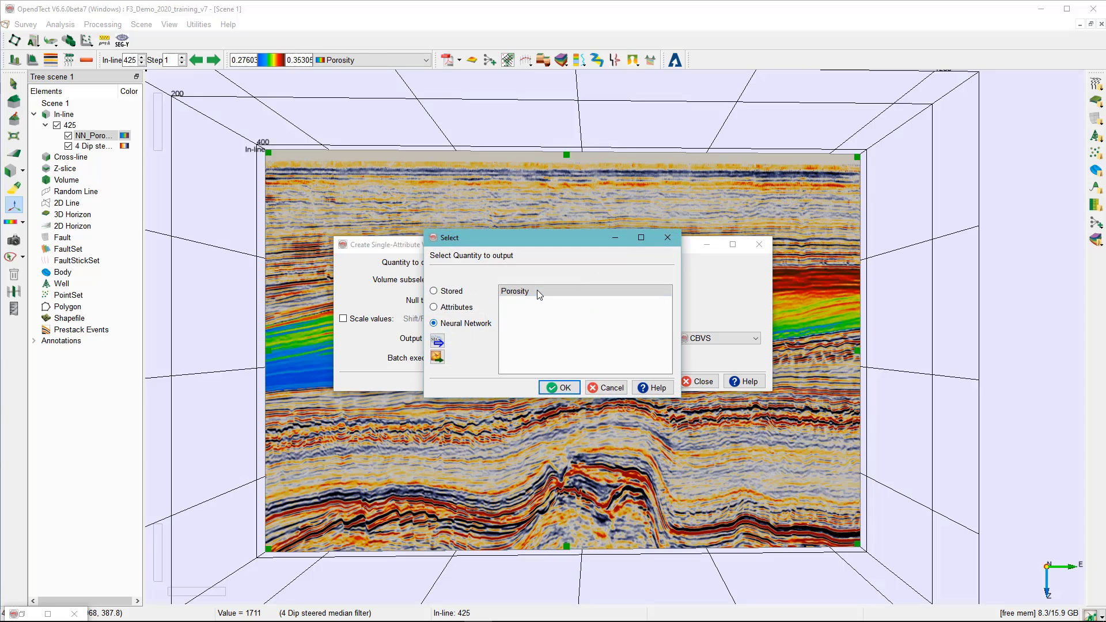
left_click(559, 388)
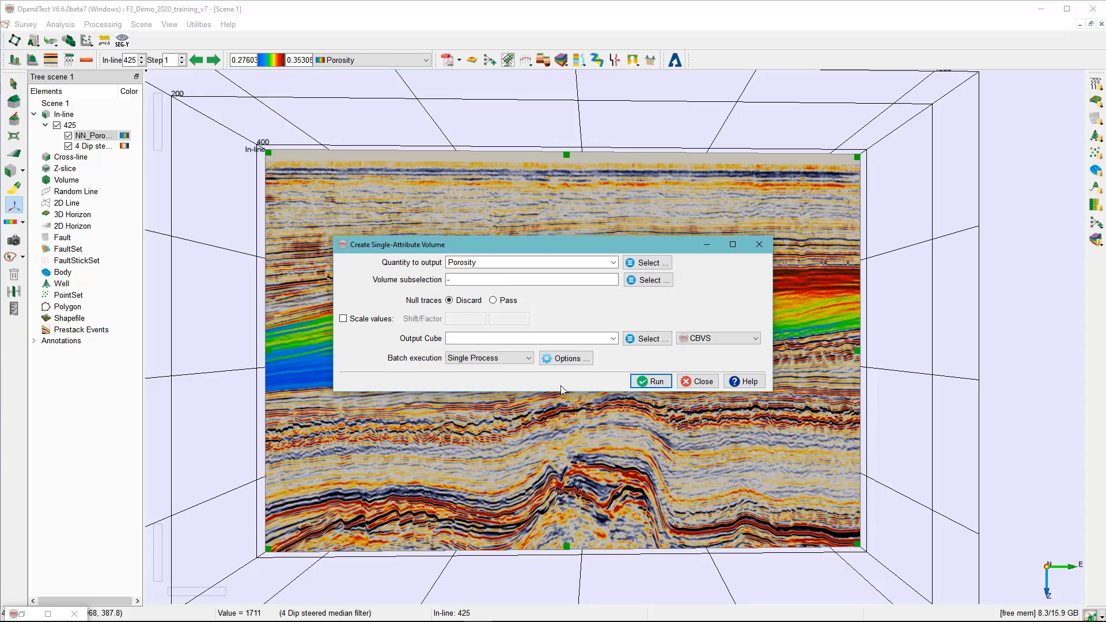
Name the output cube 'Porosity' by copying the quantity name into it
right_click(456, 262)
left_click(479, 290)
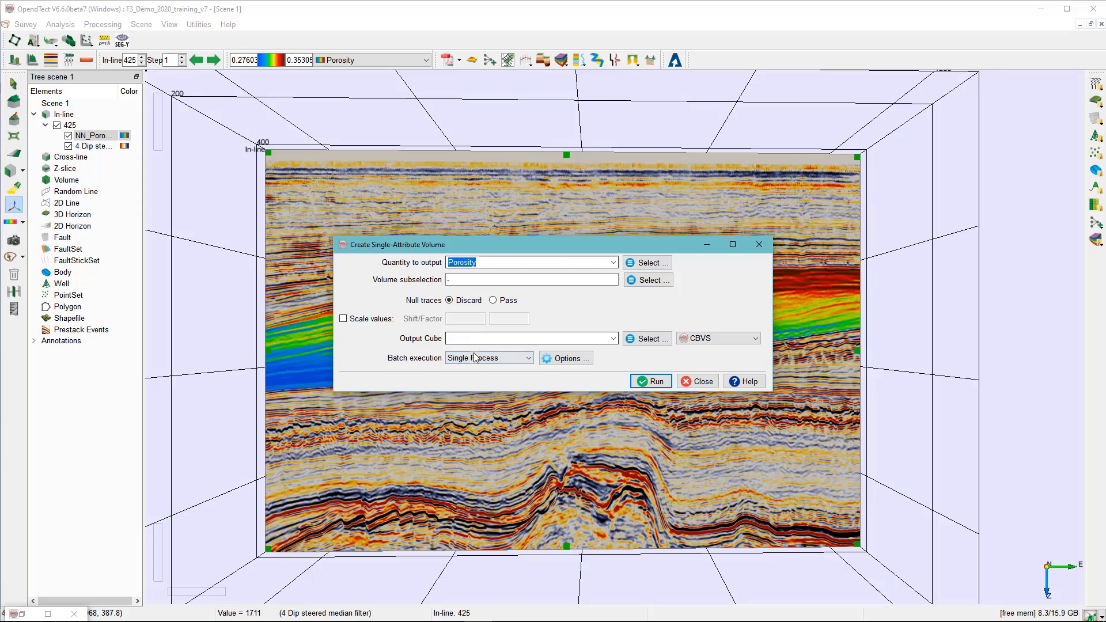
right_click(468, 338)
left_click(495, 399)
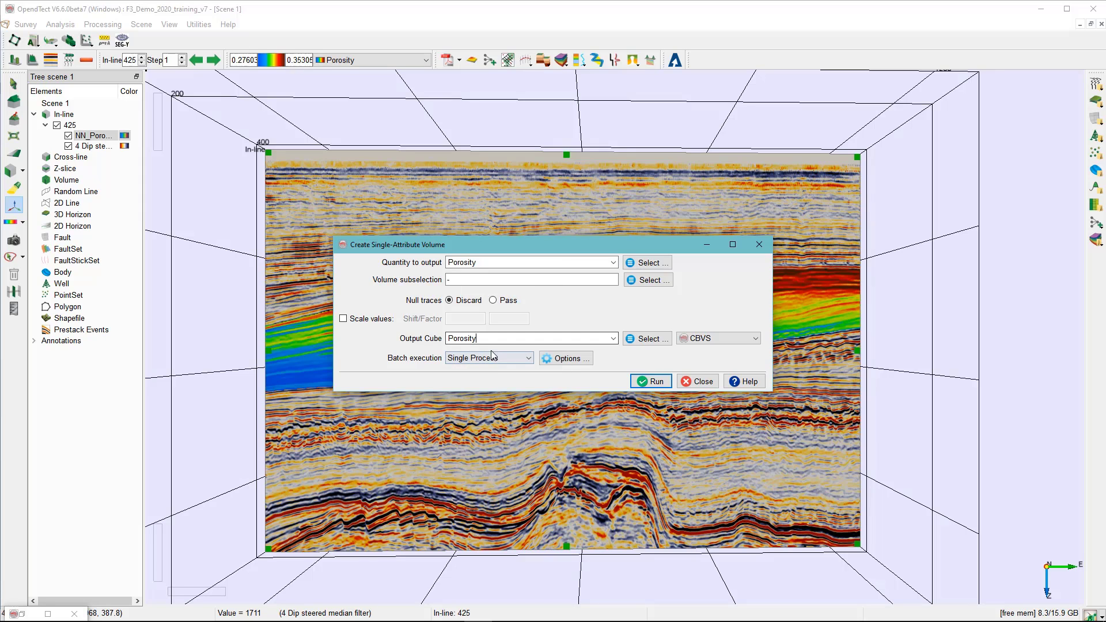